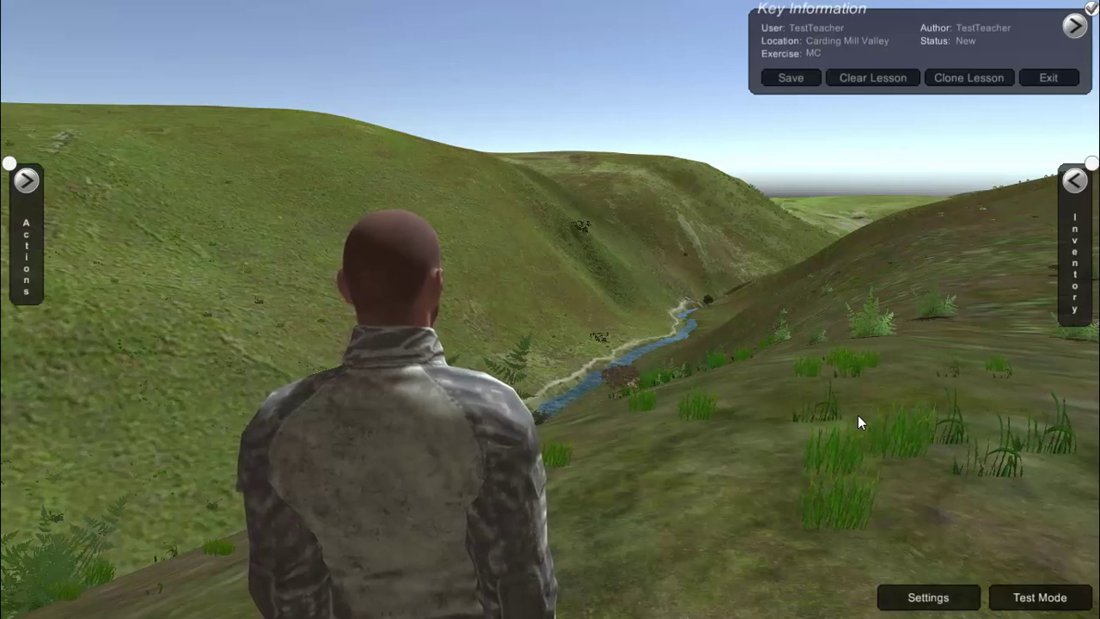
Step: Rotate the avatar left until the waterfall and grey rocks are centred in view
{"action": "key", "text": "Left"}
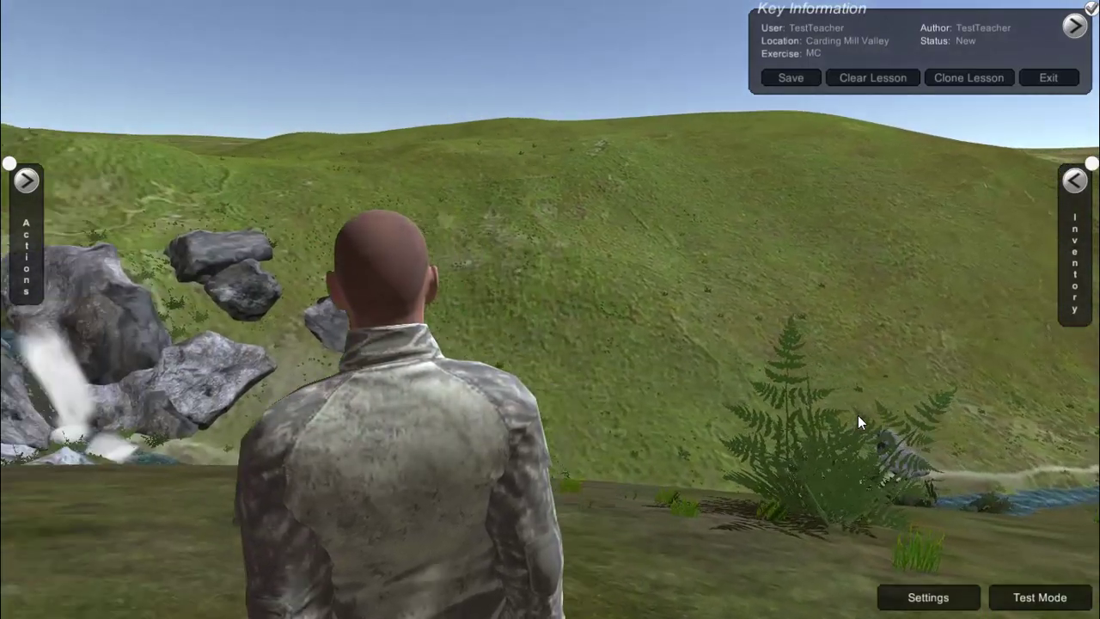
{"action": "key", "text": "Left"}
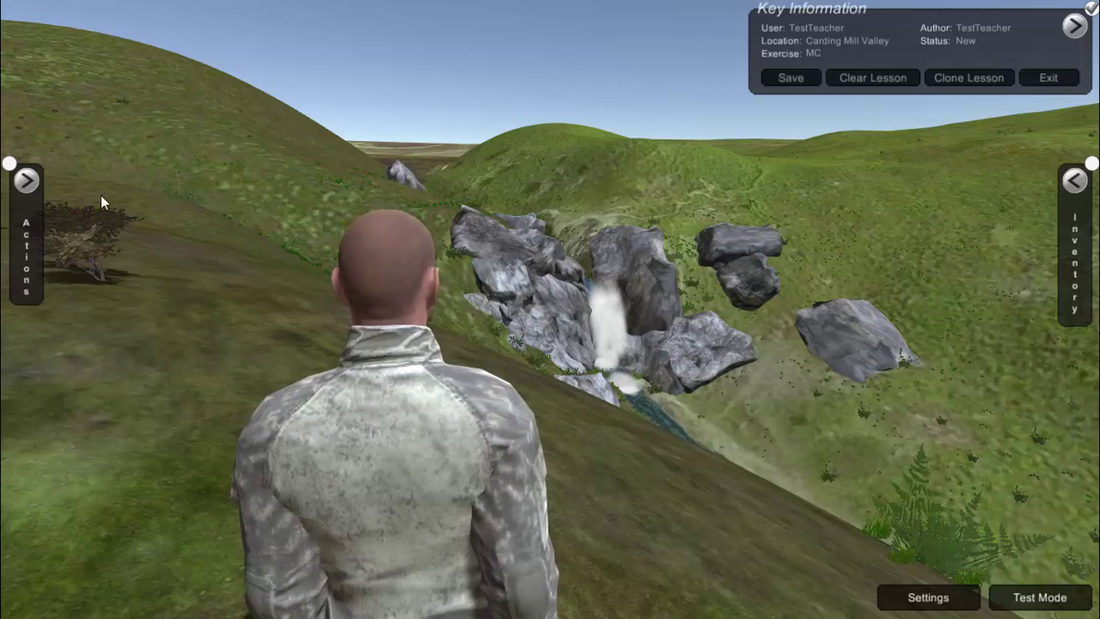
Step: In the exercise Metadata, set the start point to the avatar's current spot overlooking the waterfall
{"action": "left_click", "coordinate": [33, 181]}
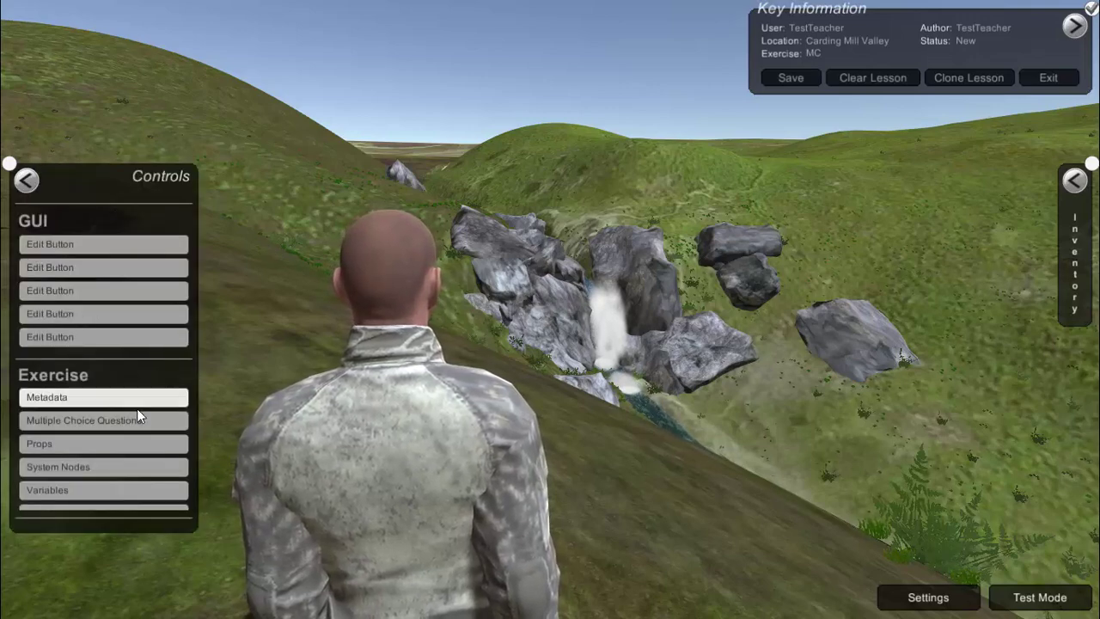
{"action": "left_click", "coordinate": [111, 397]}
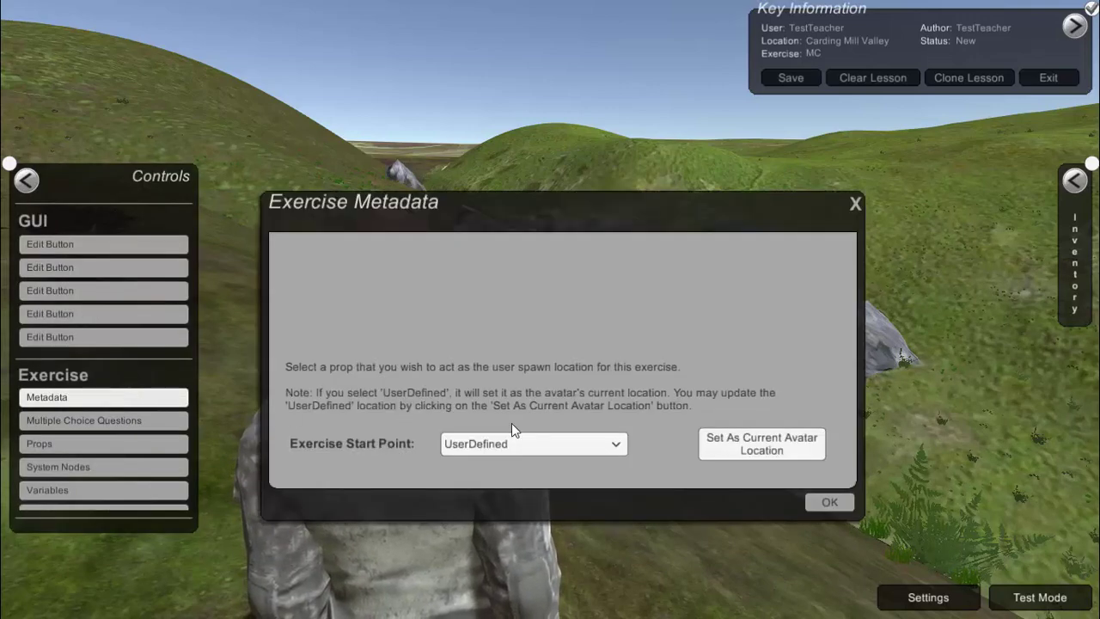
{"action": "left_click", "coordinate": [757, 443]}
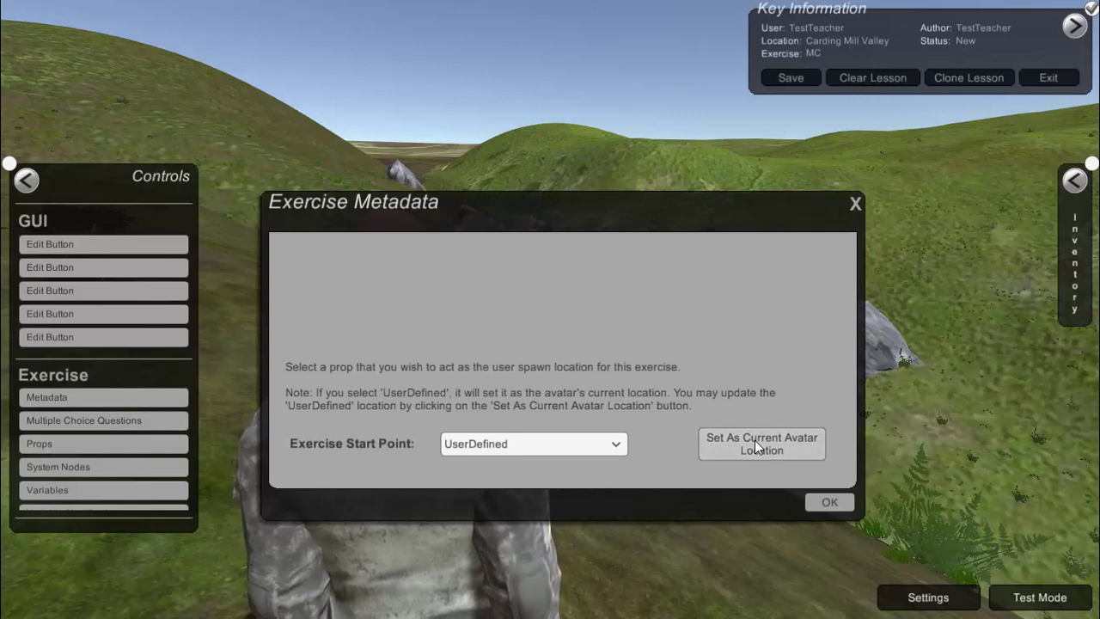
{"action": "left_click", "coordinate": [830, 503]}
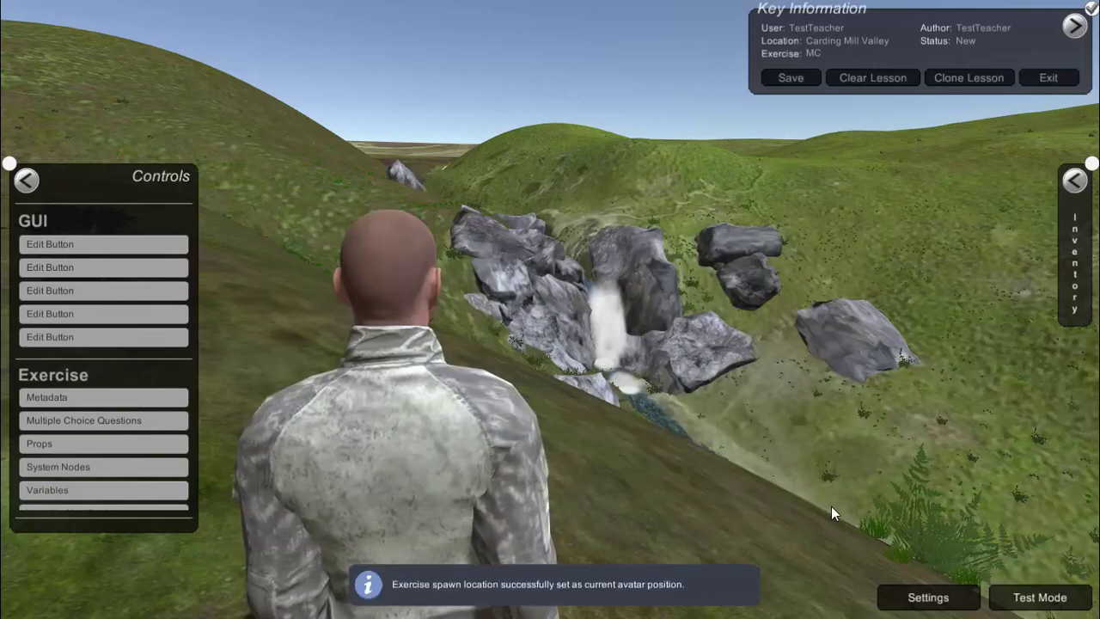
Step: Place Question Box 2 - White/Black from the Inventory in front of the waterfall rocks
{"action": "left_click", "coordinate": [1073, 180]}
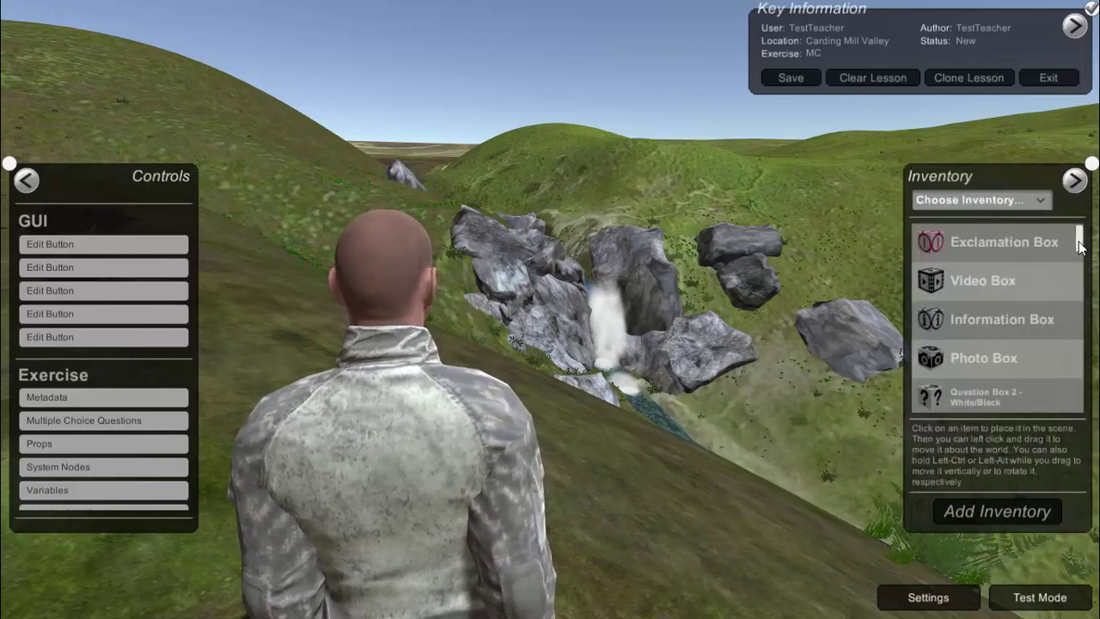
{"action": "left_click_drag", "start_coordinate": [1076, 244], "coordinate": [1073, 266]}
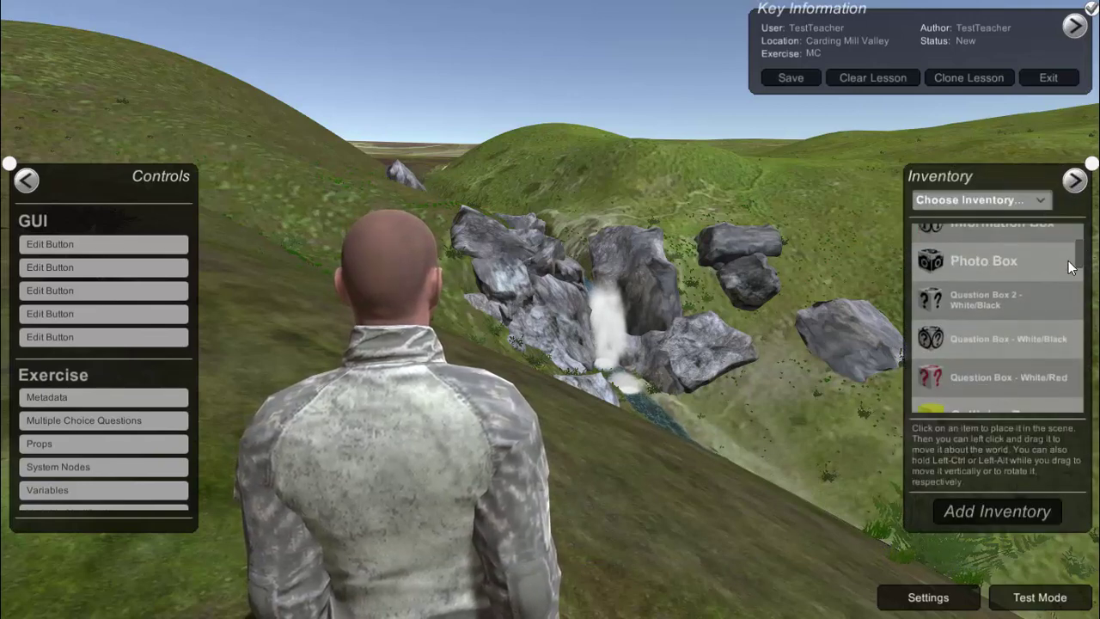
{"action": "left_click", "coordinate": [979, 297]}
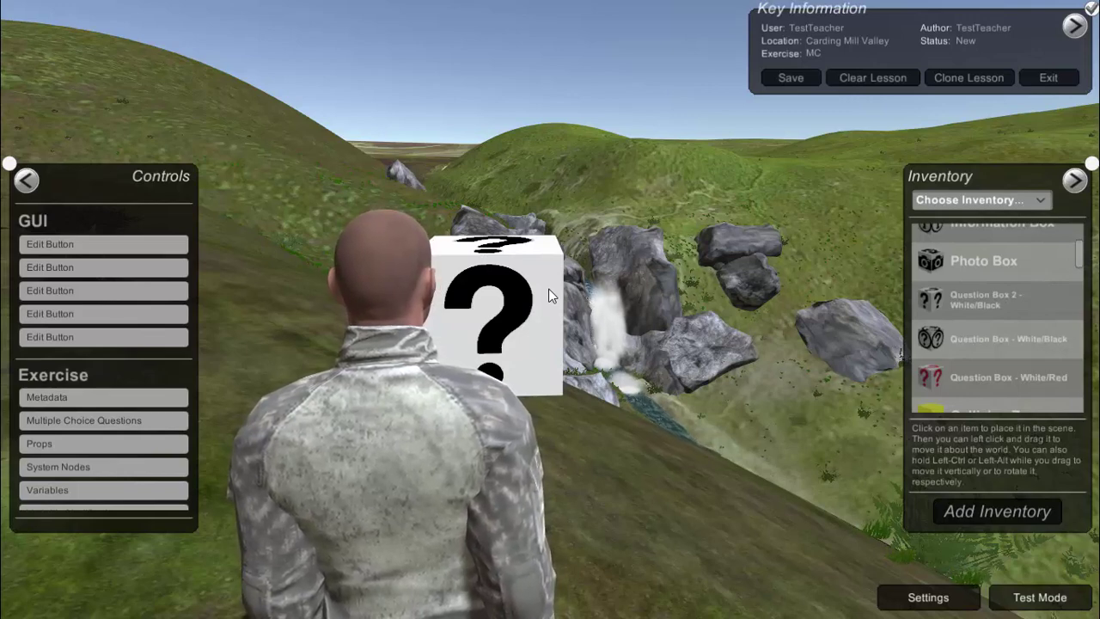
{"action": "left_click", "coordinate": [1075, 181]}
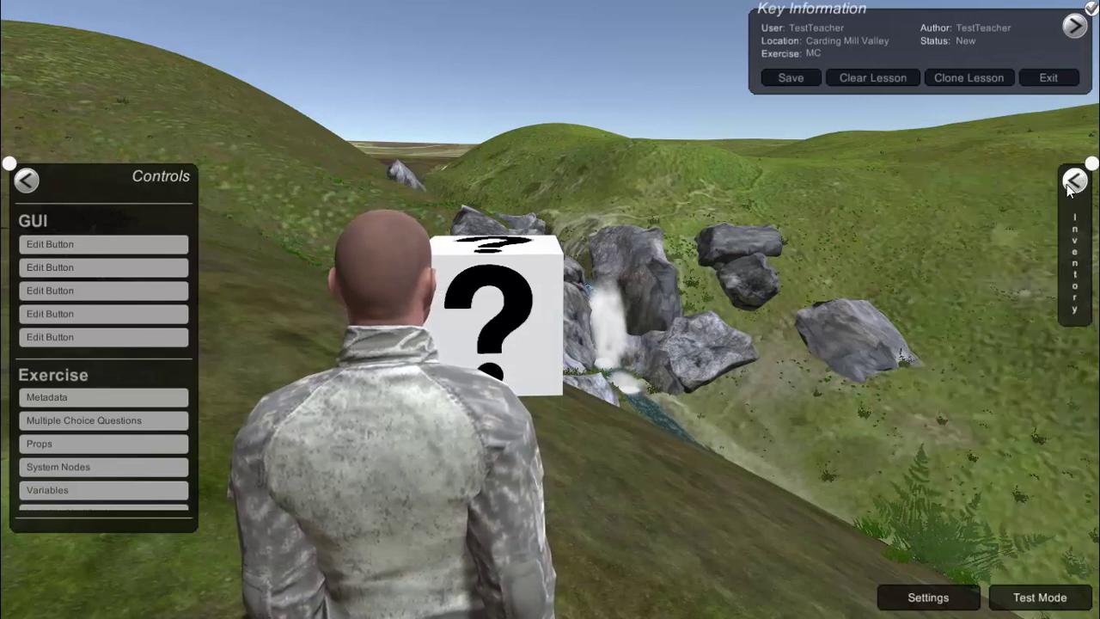
Step: Add a new multiple-choice question named WaterCourses
{"action": "left_click", "coordinate": [104, 422]}
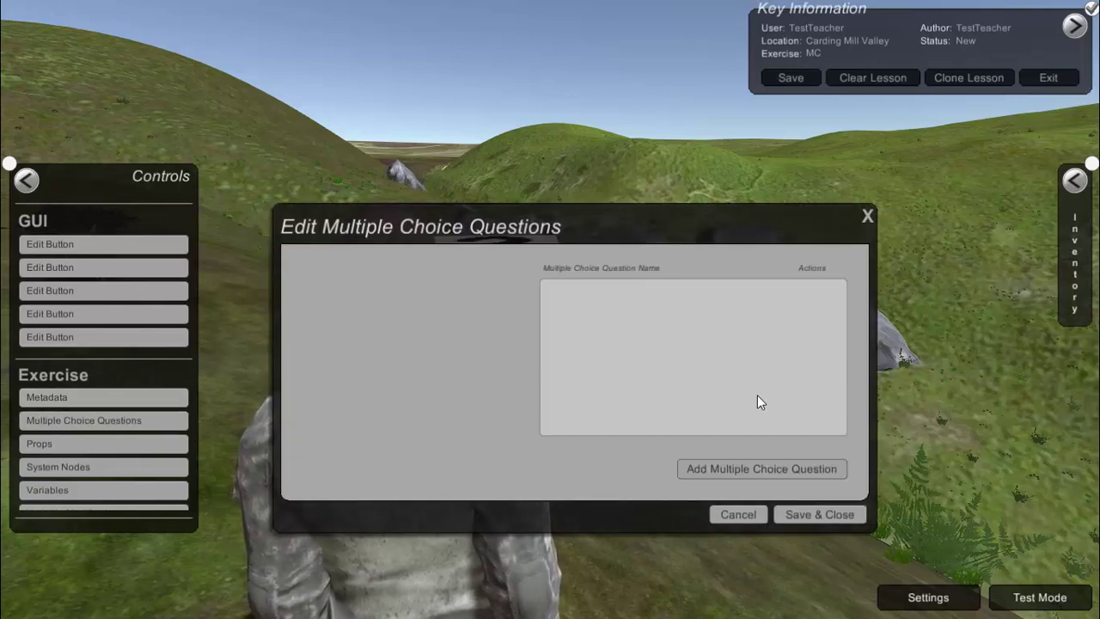
{"action": "left_click", "coordinate": [774, 469]}
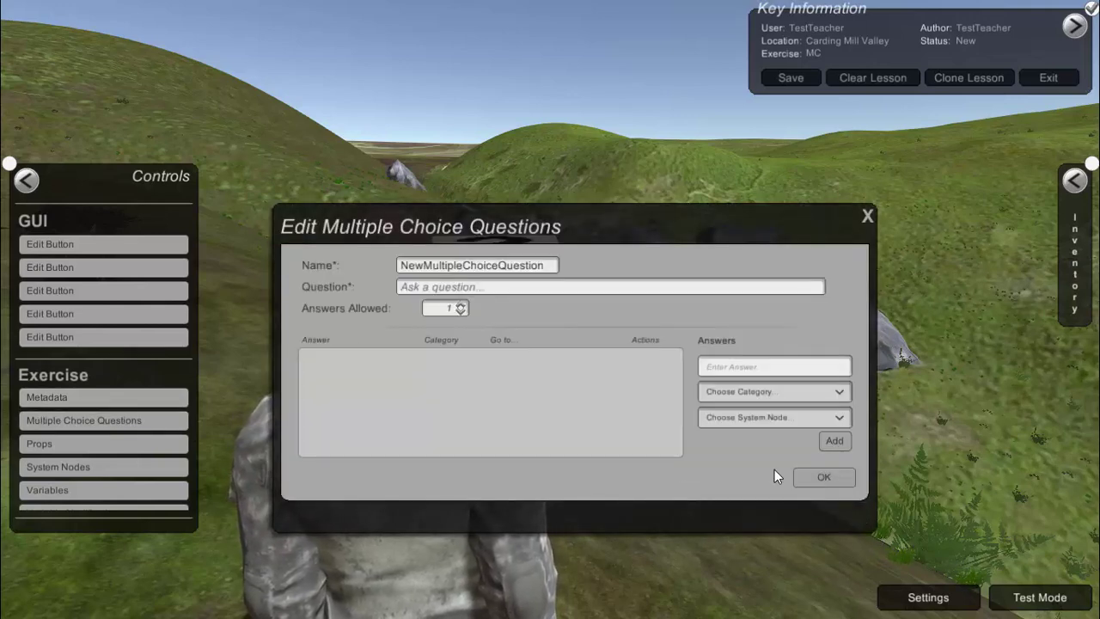
{"action": "left_click", "coordinate": [488, 267]}
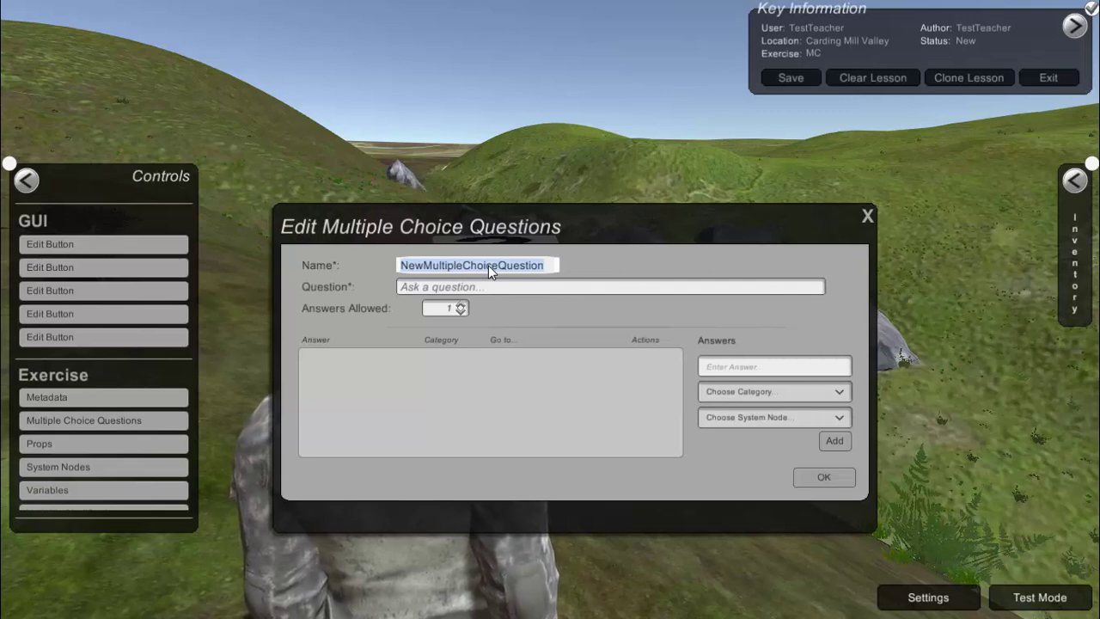
{"action": "type", "text": "Courses"}
{"action": "key", "text": "Home"}
{"action": "type", "text": "Water"}
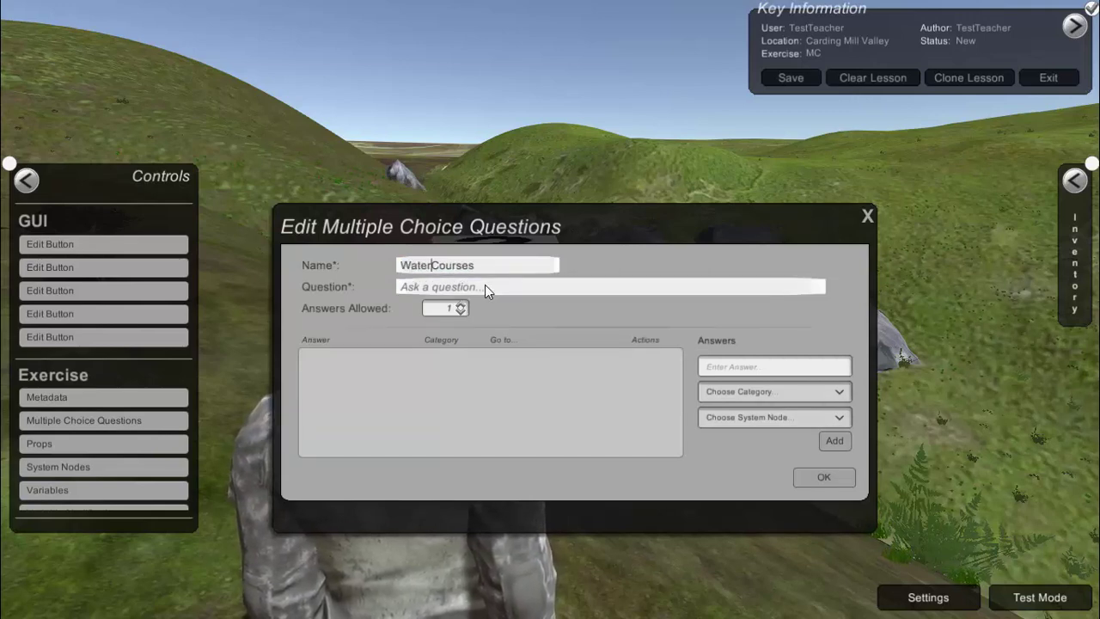
Step: Copy question 3's text from the Bitesize river landforms quiz in the browser
{"action": "left_click", "coordinate": [485, 285]}
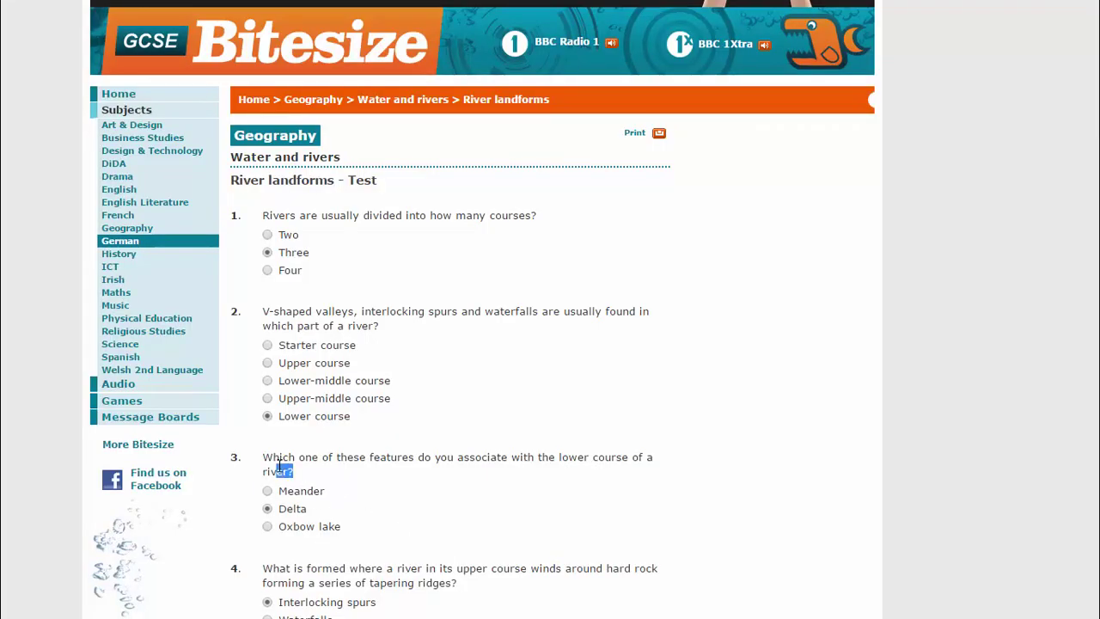
{"action": "left_click_drag", "start_coordinate": [278, 466], "coordinate": [268, 462]}
{"action": "key", "text": "ctrl+c"}
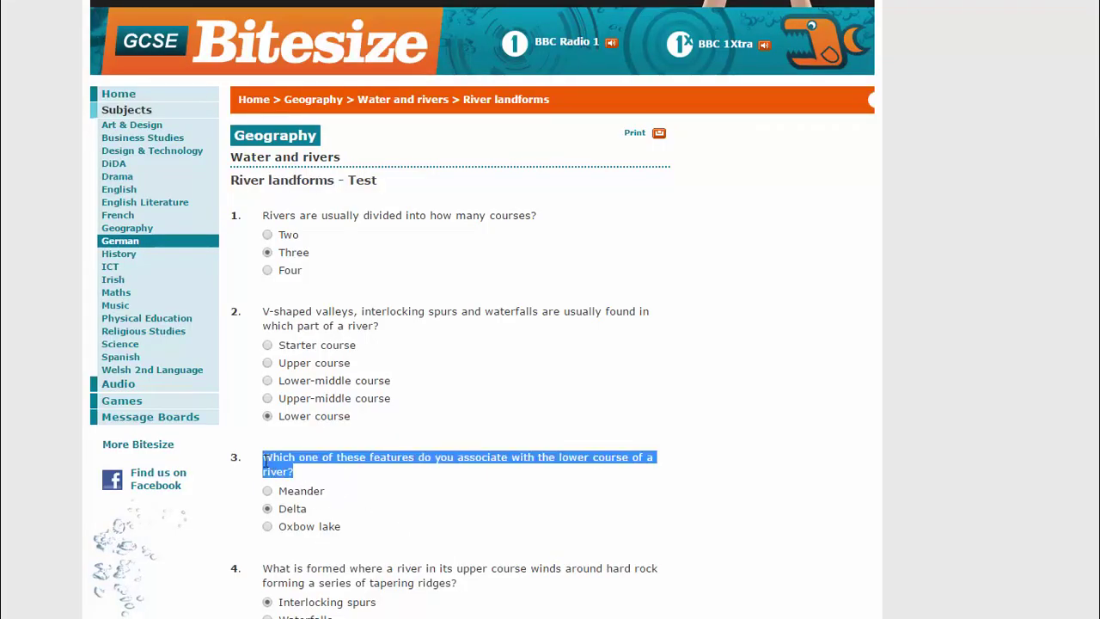
{"action": "key", "text": "alt+Tab"}
Step: Paste the copied question into WaterCourses and change 'lower' to 'upper'
{"action": "key", "text": "ctrl+v"}
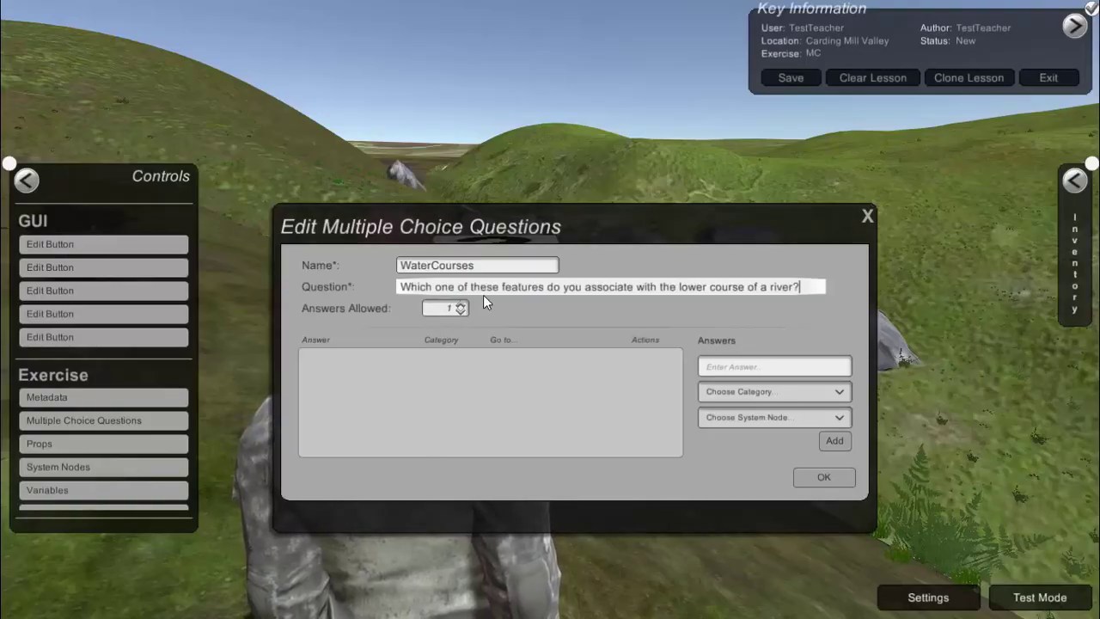
{"action": "left_click", "coordinate": [686, 292]}
{"action": "type", "text": "upper"}
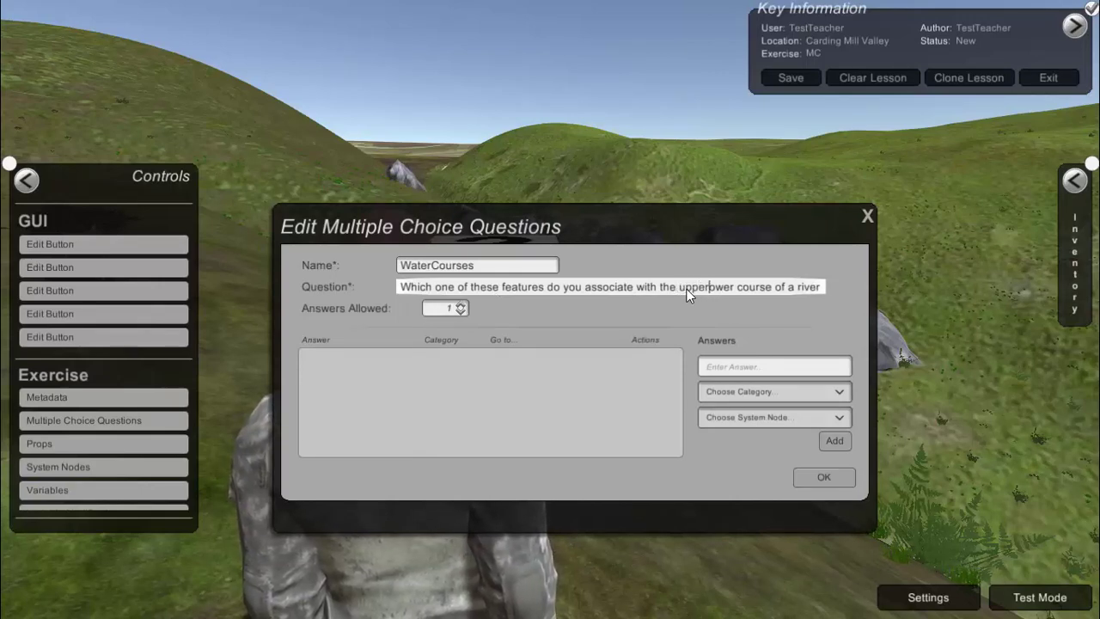
{"action": "key", "text": "Delete"}
{"action": "key", "text": "Delete"}
{"action": "key", "text": "Delete"}
{"action": "key", "text": "Delete"}
{"action": "key", "text": "Delete"}
{"action": "key", "text": "Delete"}
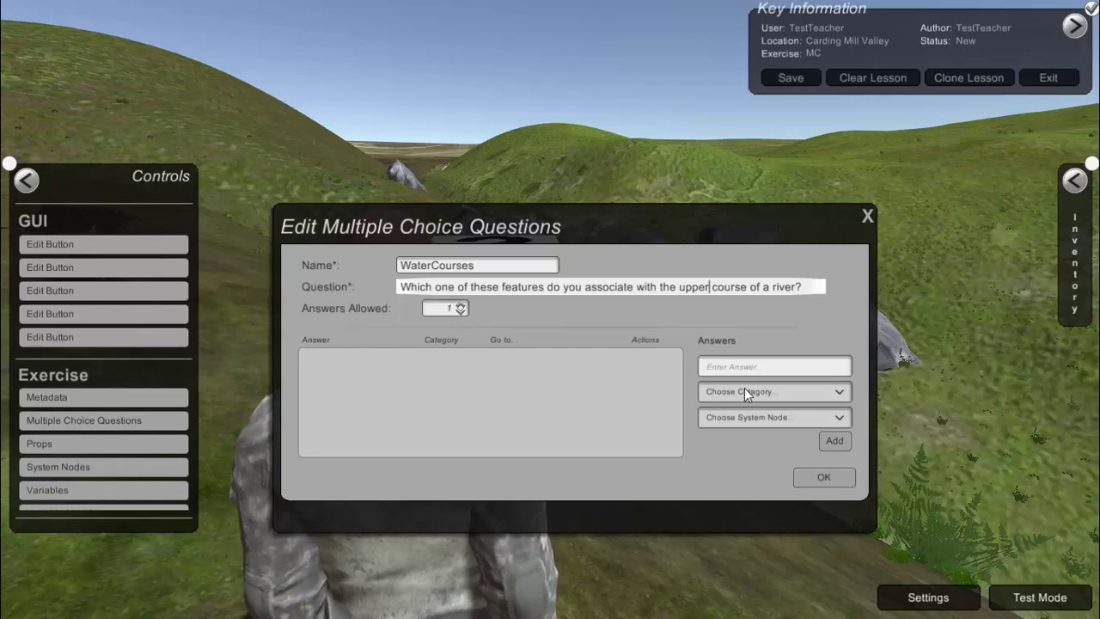
{"action": "left_click", "coordinate": [724, 462]}
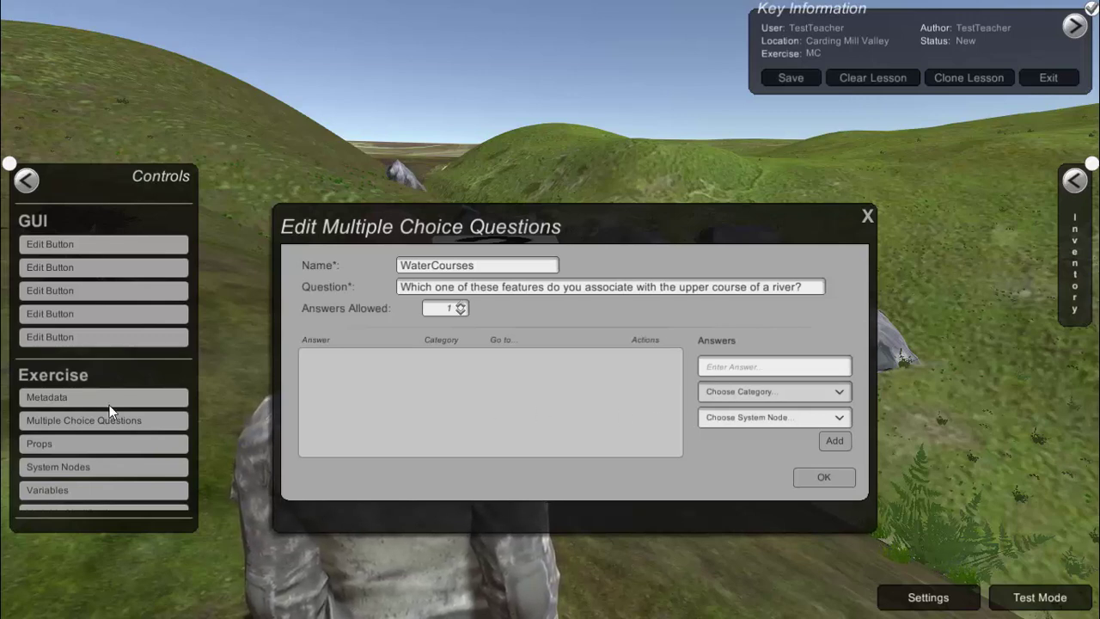
Step: Add a new system node named UpperCourse
{"action": "left_click", "coordinate": [101, 471]}
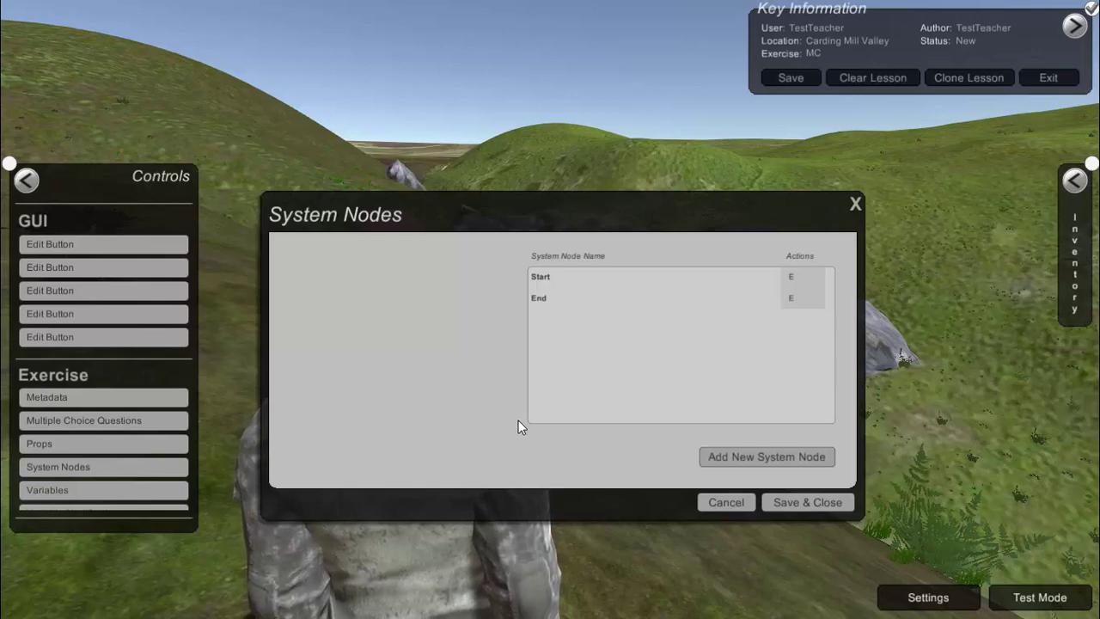
{"action": "left_click", "coordinate": [715, 457]}
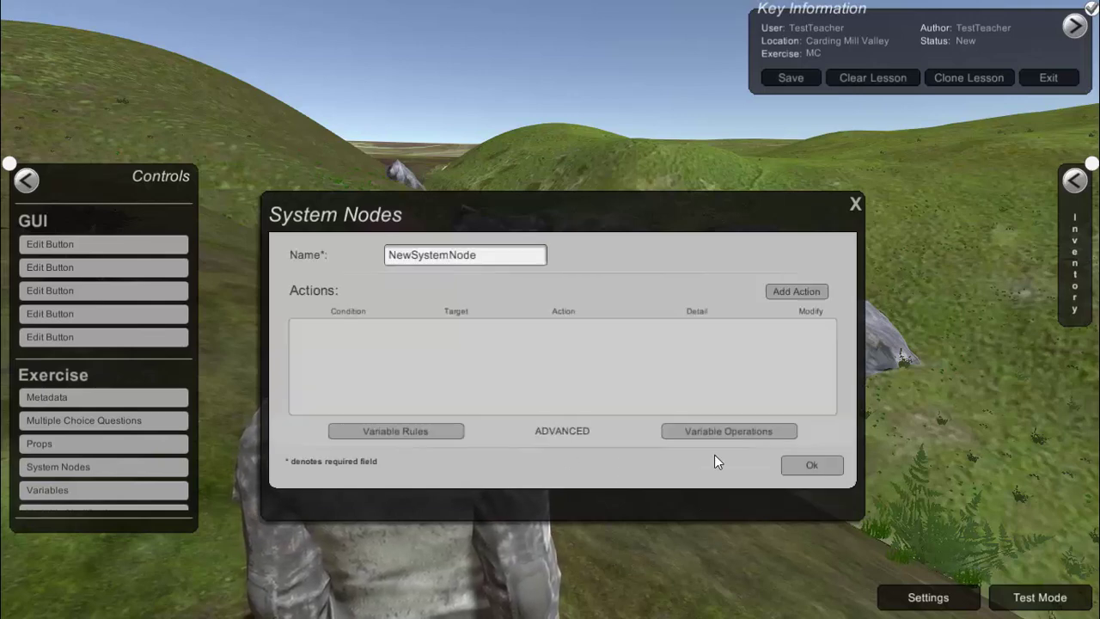
{"action": "left_click", "coordinate": [484, 257]}
{"action": "left_click_drag", "start_coordinate": [484, 257], "coordinate": [391, 262]}
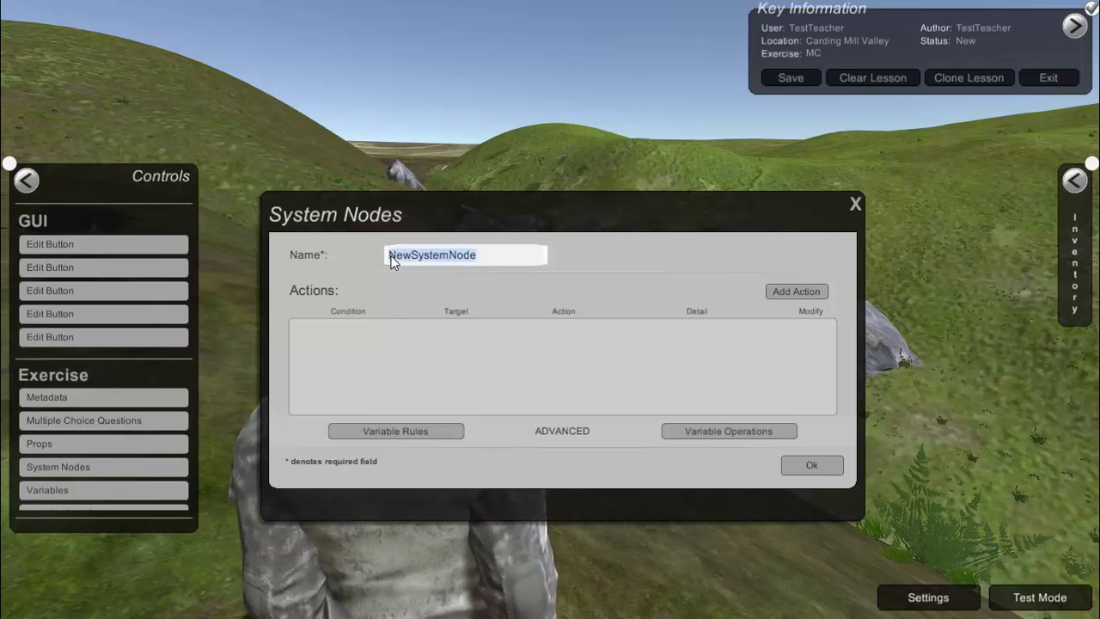
{"action": "type", "text": "U"}
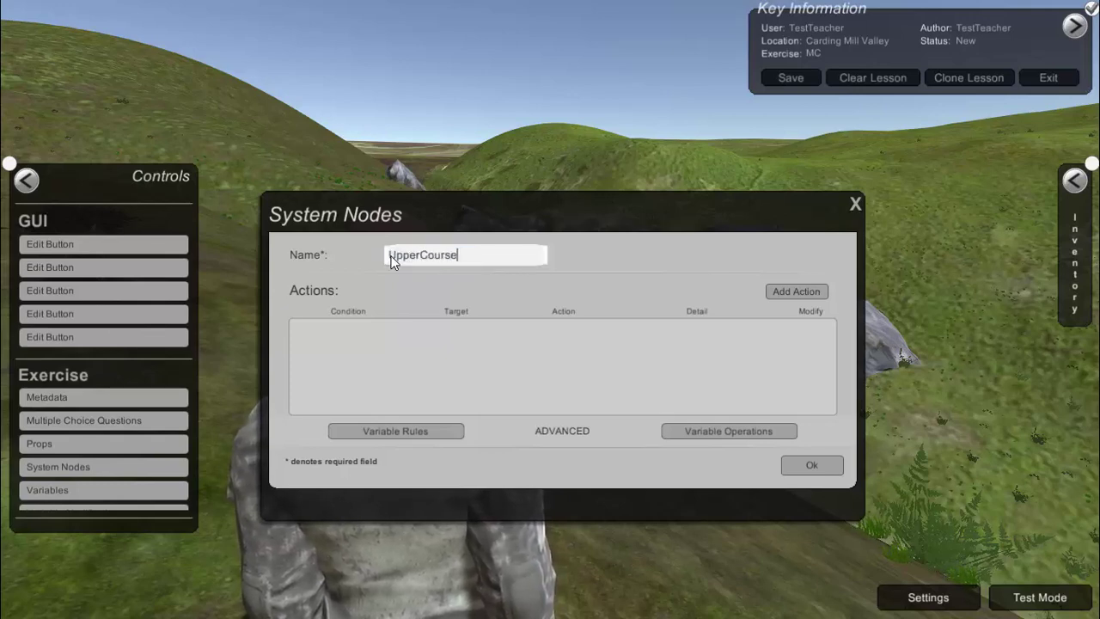
{"action": "type", "text": "pperCourse"}
Step: Give UpperCourse a PopupUI DisplayPanel action: 'Upper Course' popup reading 'Correct. waterfalls are fond in the upper course of a river'
{"action": "left_click", "coordinate": [816, 289]}
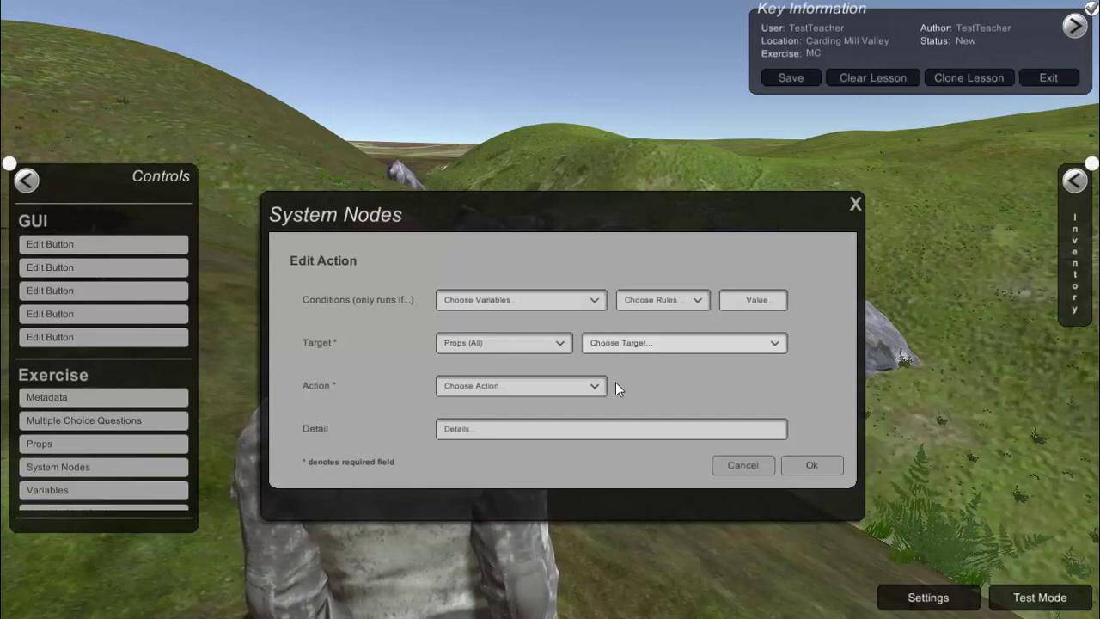
{"action": "left_click", "coordinate": [619, 345]}
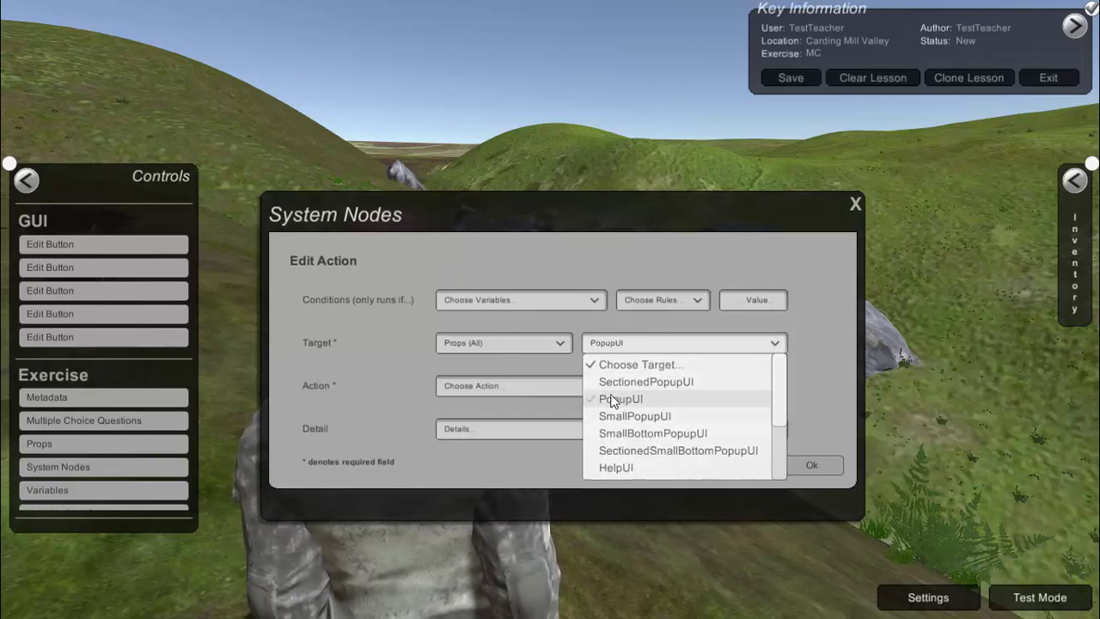
{"action": "left_click", "coordinate": [609, 398]}
{"action": "left_click", "coordinate": [570, 394]}
{"action": "left_click", "coordinate": [525, 421]}
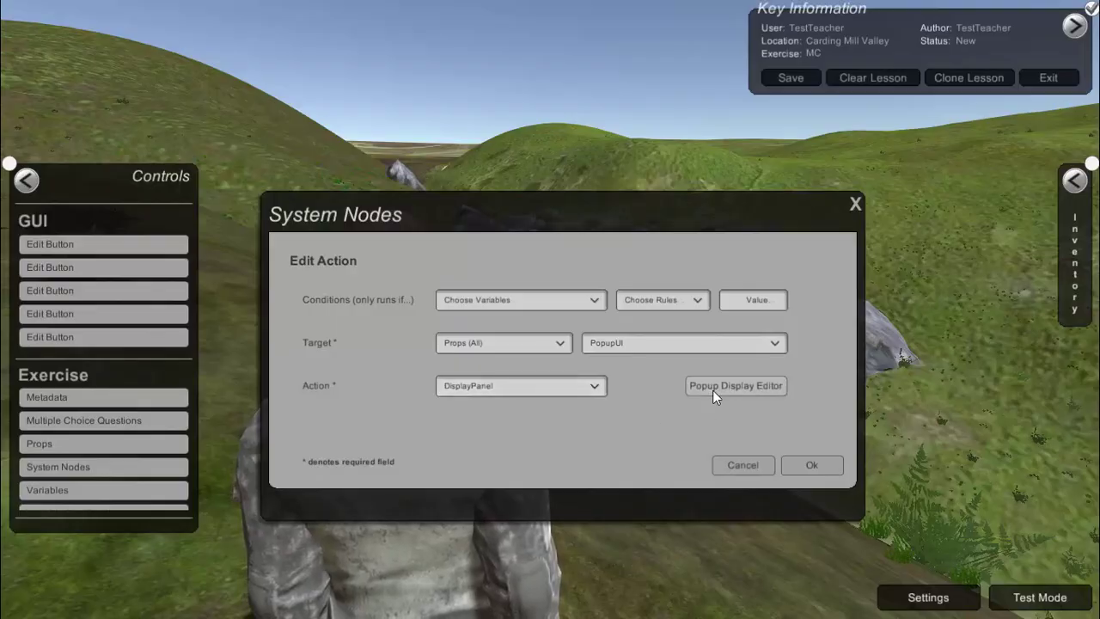
{"action": "left_click", "coordinate": [713, 391]}
{"action": "left_click", "coordinate": [339, 227]}
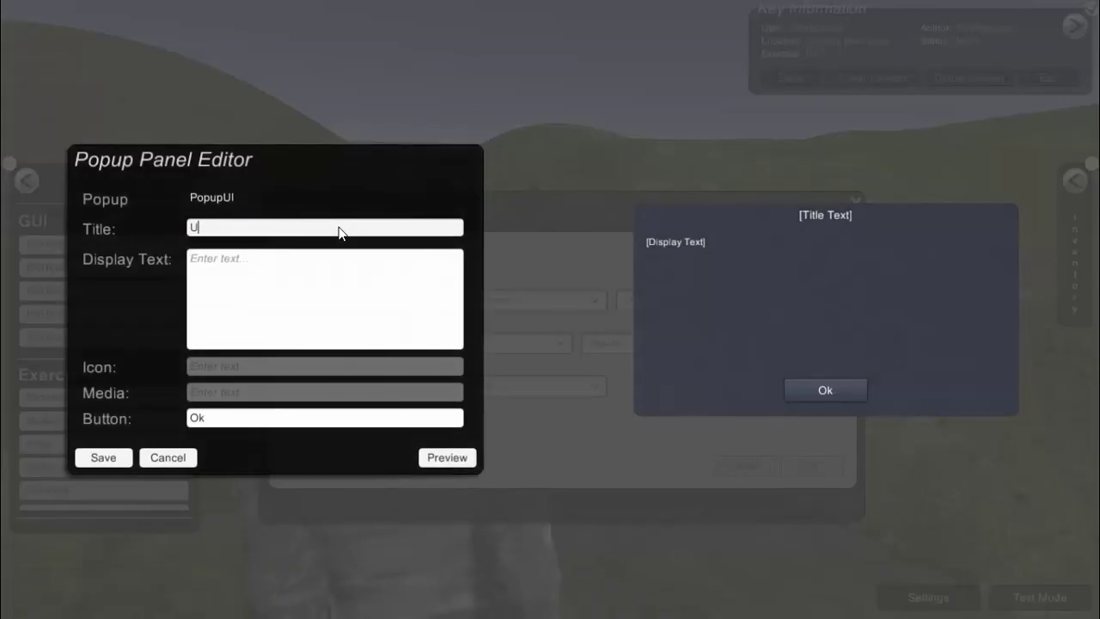
{"action": "left_click", "coordinate": [306, 265]}
{"action": "type", "text": "Correct."}
{"action": "type", "text": " waterfalls are fond in the upper course of a river"}
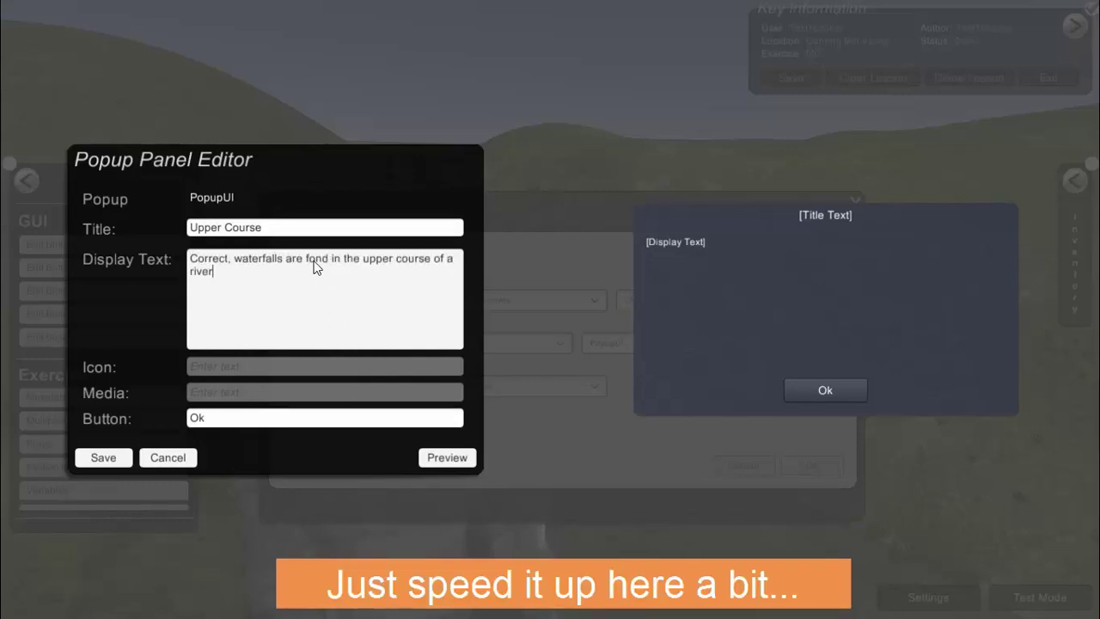
{"action": "left_click", "coordinate": [116, 460]}
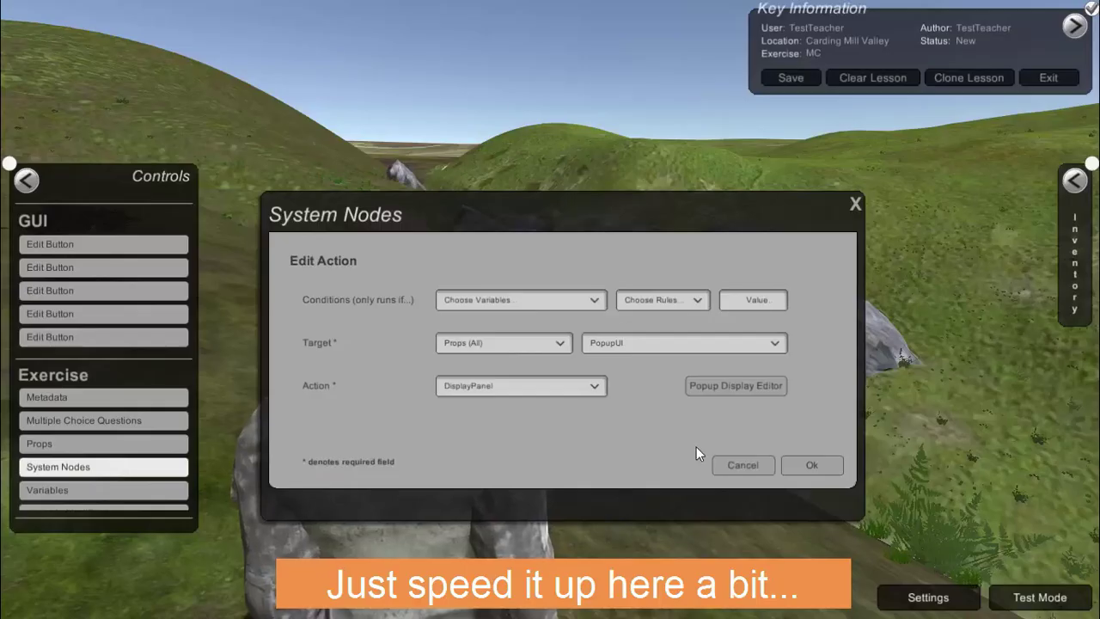
{"action": "left_click", "coordinate": [807, 464]}
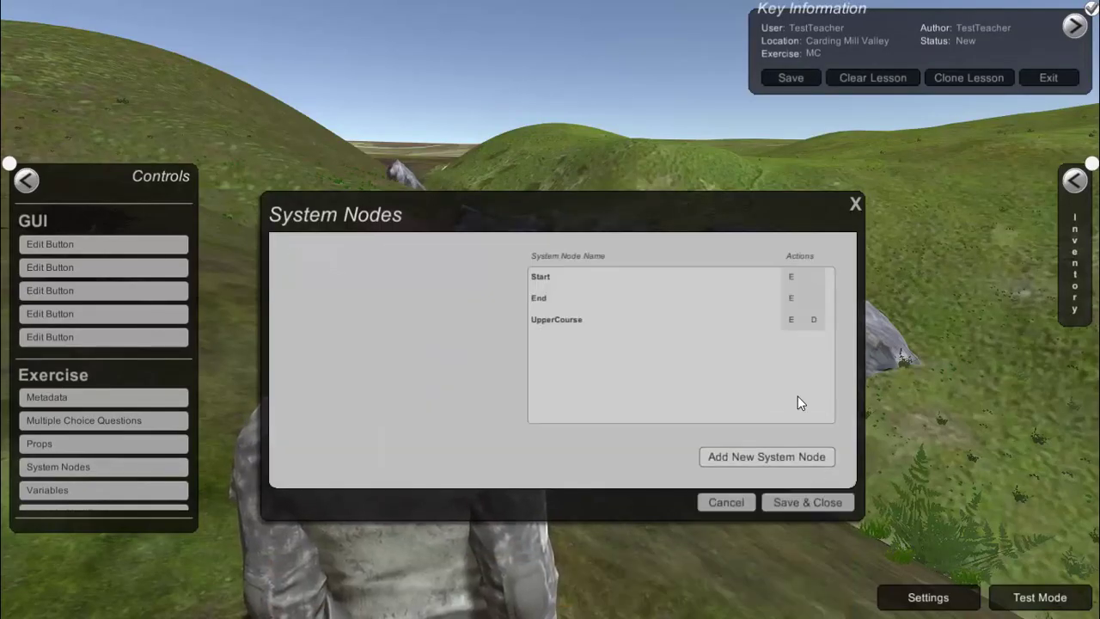
Step: Add a MiddleCourse system node with a PopupUI DisplayPanel action
{"action": "left_click", "coordinate": [774, 455]}
{"action": "left_click", "coordinate": [488, 256]}
{"action": "type", "text": "MiddleCourse"}
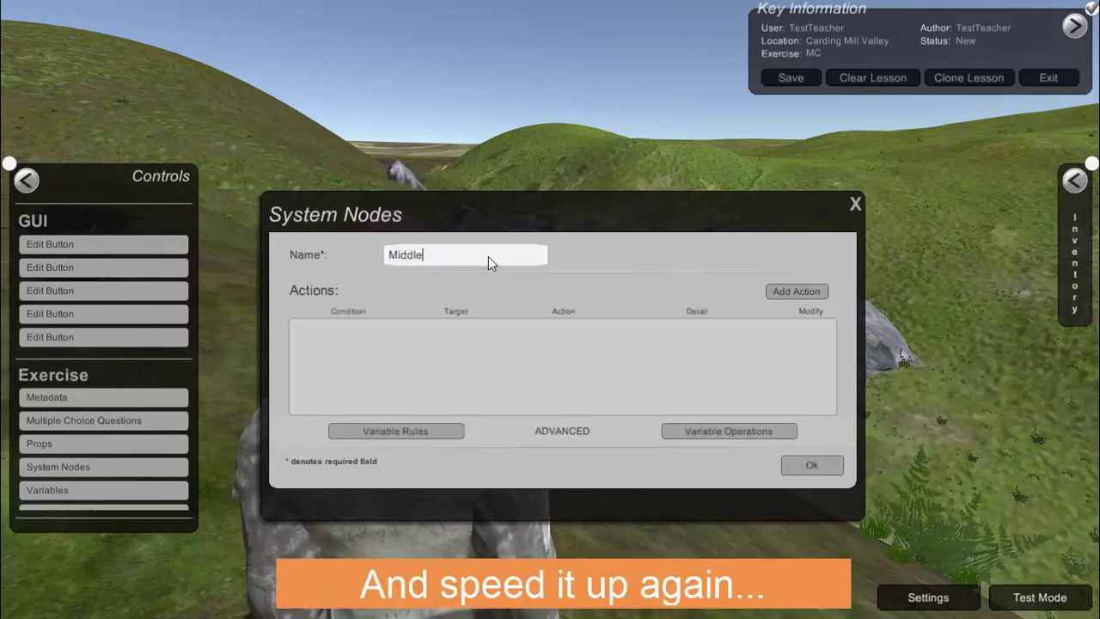
{"action": "left_click", "coordinate": [788, 291]}
{"action": "left_click", "coordinate": [638, 341]}
{"action": "left_click", "coordinate": [596, 398]}
{"action": "left_click", "coordinate": [570, 387]}
{"action": "left_click", "coordinate": [568, 404]}
Step: Fill the 'Middle Course' popup with 'No, that is a middle course feature, try again' and save it
{"action": "left_click", "coordinate": [737, 383]}
{"action": "left_click", "coordinate": [294, 228]}
{"action": "type", "text": "Middle Course"}
{"action": "left_click", "coordinate": [270, 266]}
{"action": "type", "text": "No, that is a middle course feature"}
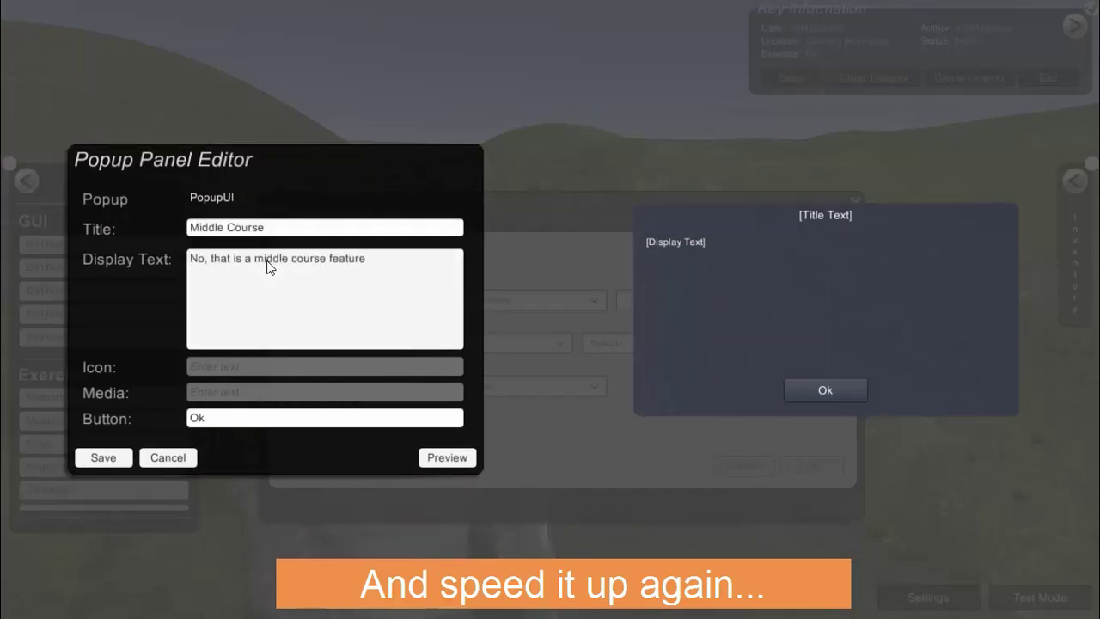
{"action": "type", "text": ", trty"}
{"action": "key", "text": "BackSpace"}
{"action": "key", "text": "BackSpace"}
{"action": "type", "text": "y again"}
{"action": "left_click", "coordinate": [104, 459]}
{"action": "left_click", "coordinate": [791, 465]}
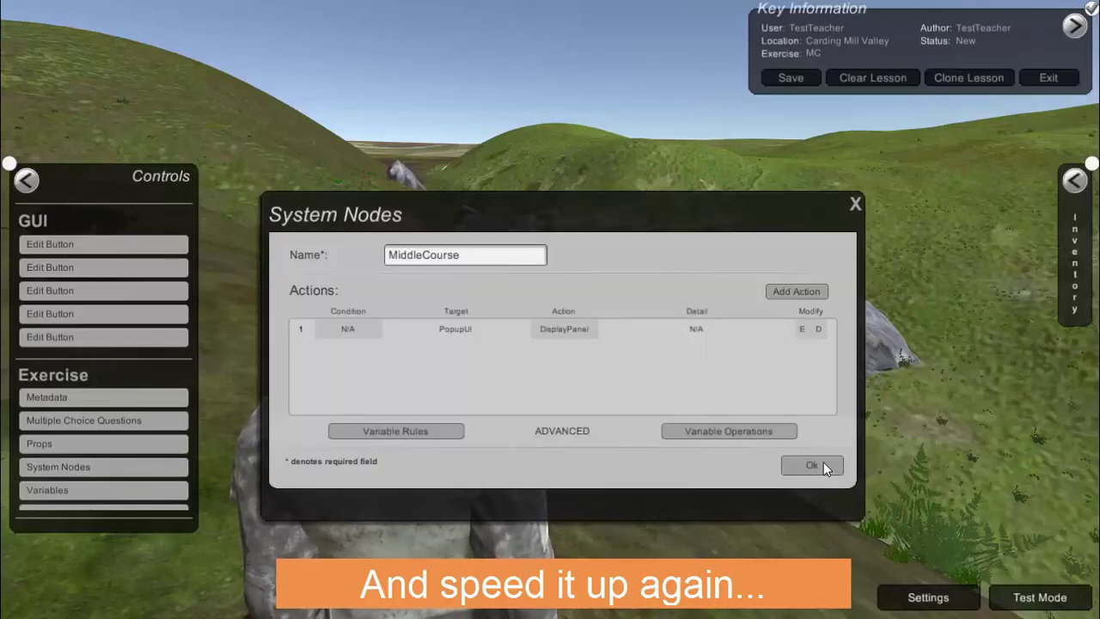
{"action": "left_click", "coordinate": [862, 464]}
{"action": "left_click", "coordinate": [742, 459]}
Step: Name the new node LowerCourse and give it a PopupUI DisplayPanel action
{"action": "left_click", "coordinate": [491, 258]}
{"action": "type", "text": "LowerCourse"}
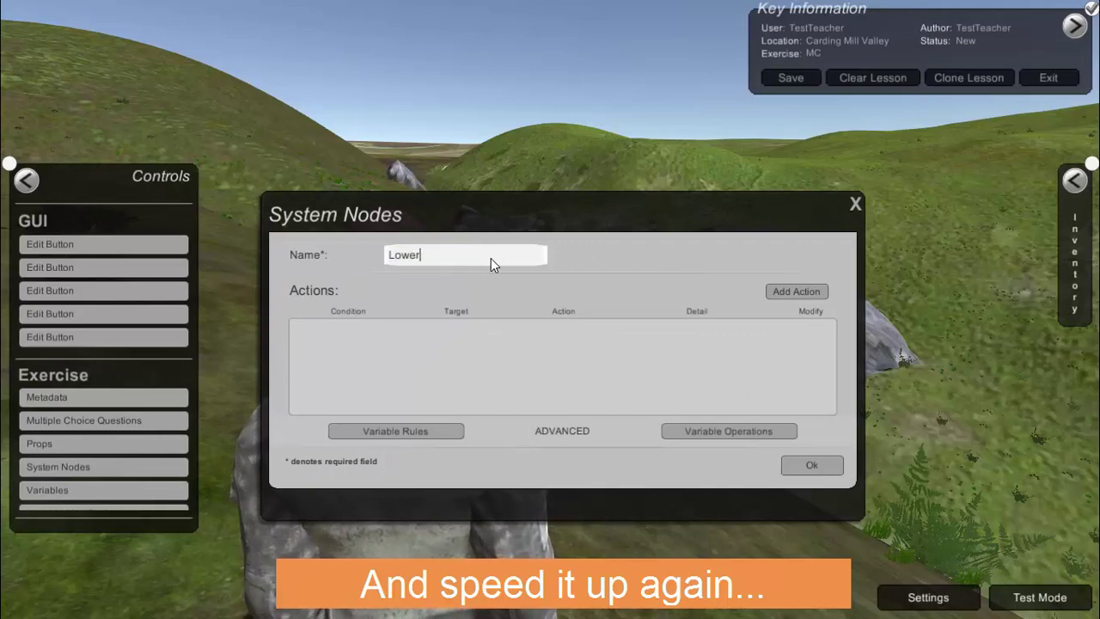
{"action": "left_click", "coordinate": [796, 292]}
{"action": "left_click", "coordinate": [679, 344]}
{"action": "left_click", "coordinate": [679, 368]}
{"action": "left_click", "coordinate": [590, 386]}
{"action": "left_click", "coordinate": [516, 411]}
Step: Fill the Lower Course popup with 'No, that is a lower course feature, try again.' and save it
{"action": "left_click", "coordinate": [688, 391]}
{"action": "left_click", "coordinate": [384, 227]}
{"action": "type", "text": "Lower Course"}
{"action": "left_click", "coordinate": [348, 263]}
{"action": "type", "text": "No, that is a lower course feature, try again."}
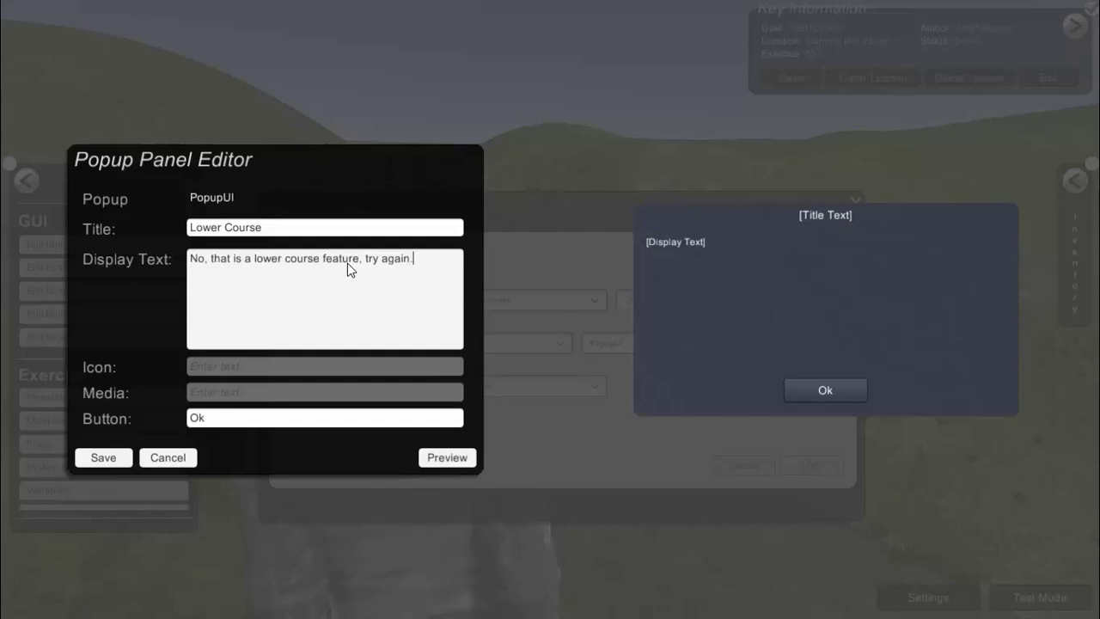
{"action": "left_click", "coordinate": [114, 462]}
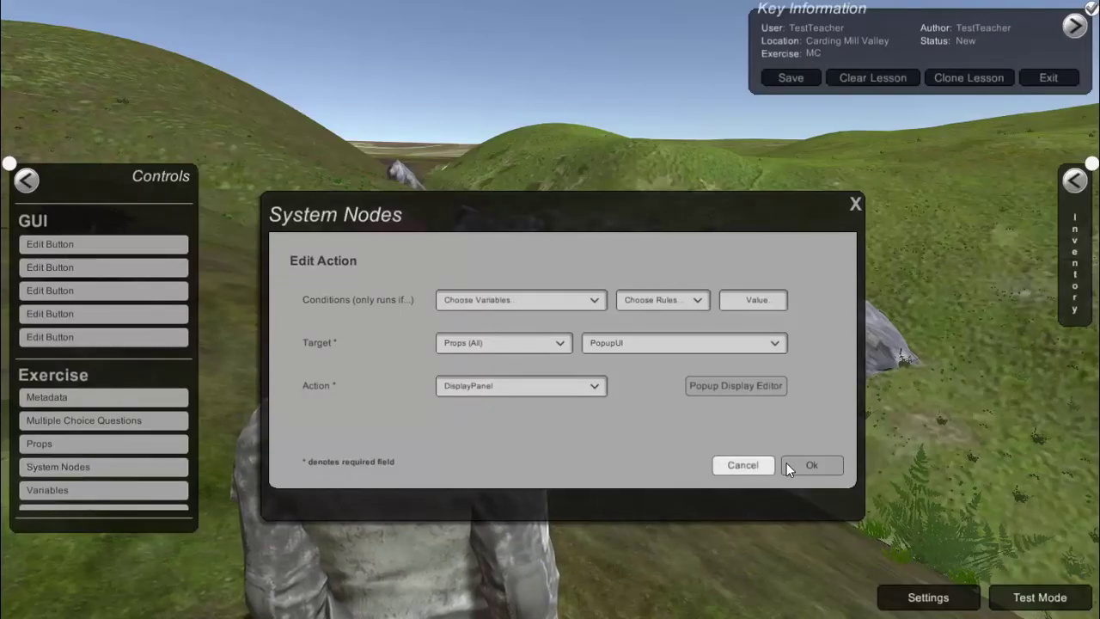
{"action": "left_click", "coordinate": [789, 465]}
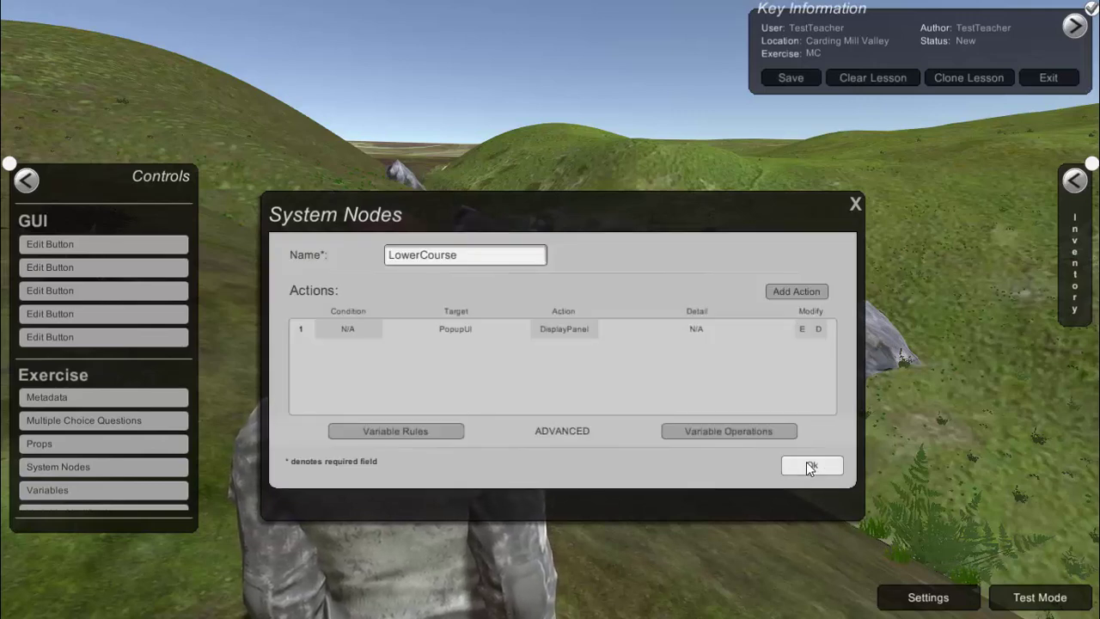
{"action": "left_click", "coordinate": [808, 465]}
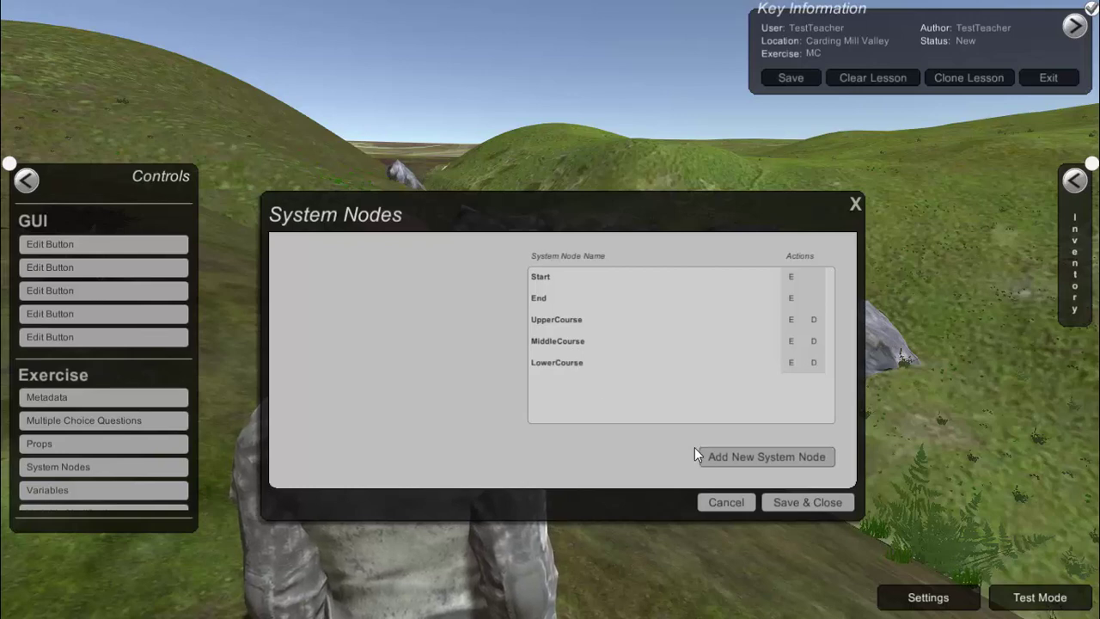
Step: Save the system nodes, then add Ox-bow lakes to WaterCourses as an incorrect answer linked to MiddleCourse
{"action": "left_click", "coordinate": [801, 505]}
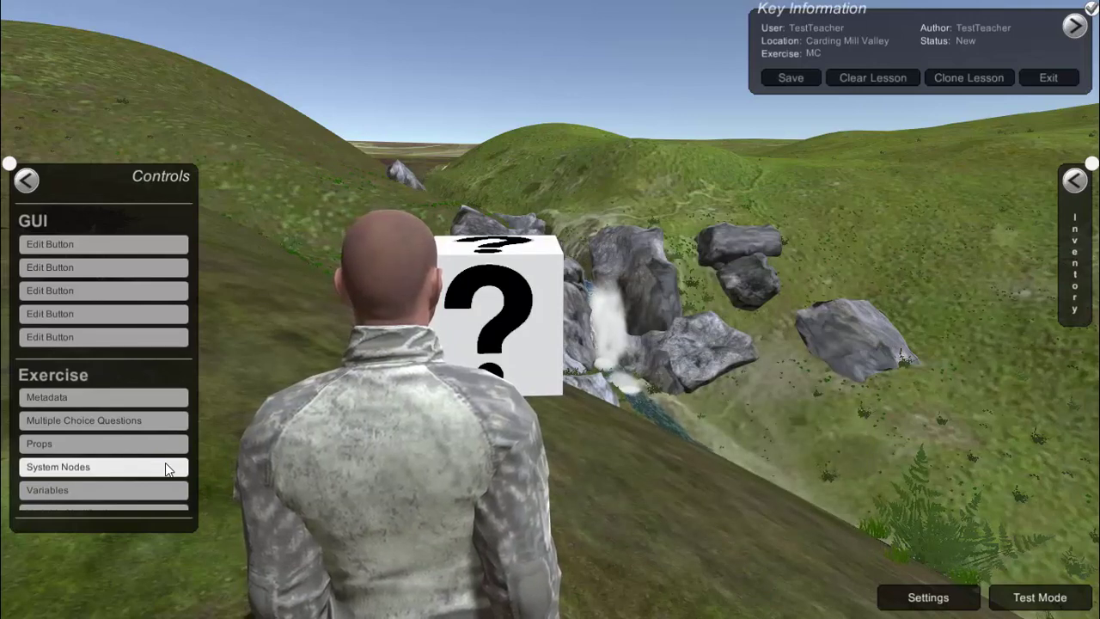
{"action": "left_click", "coordinate": [158, 423]}
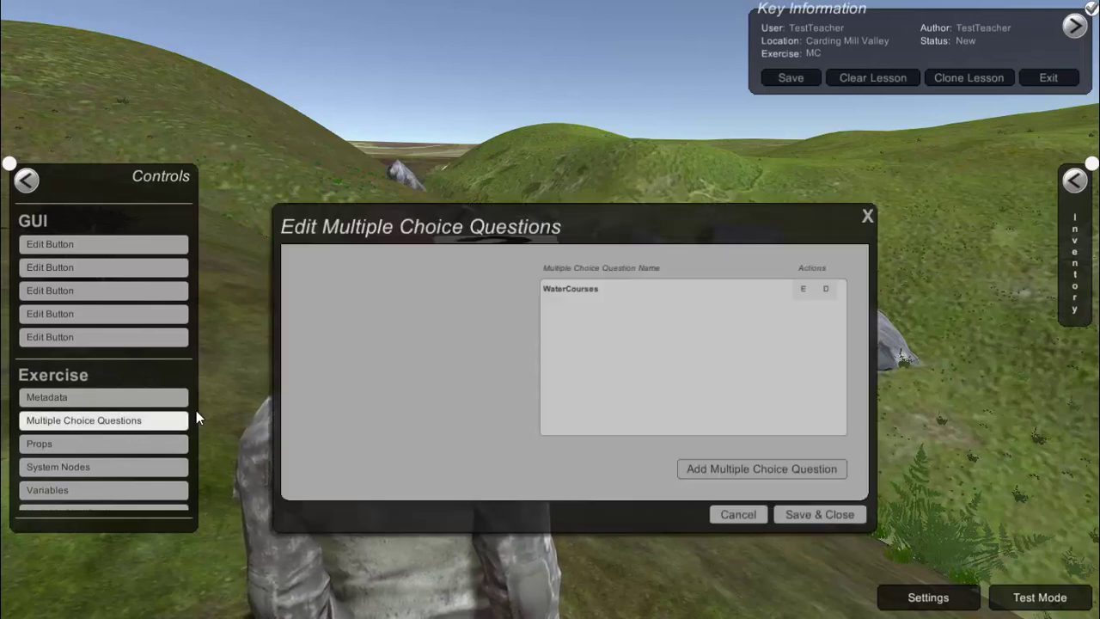
{"action": "left_click", "coordinate": [802, 292]}
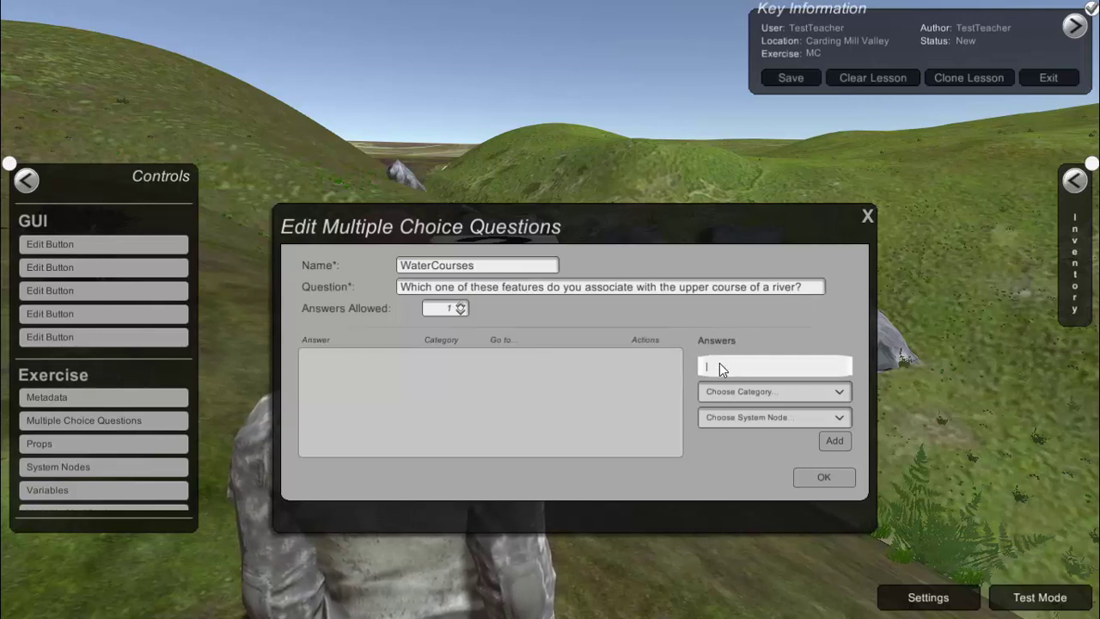
{"action": "type", "text": "Ox-bow lakes"}
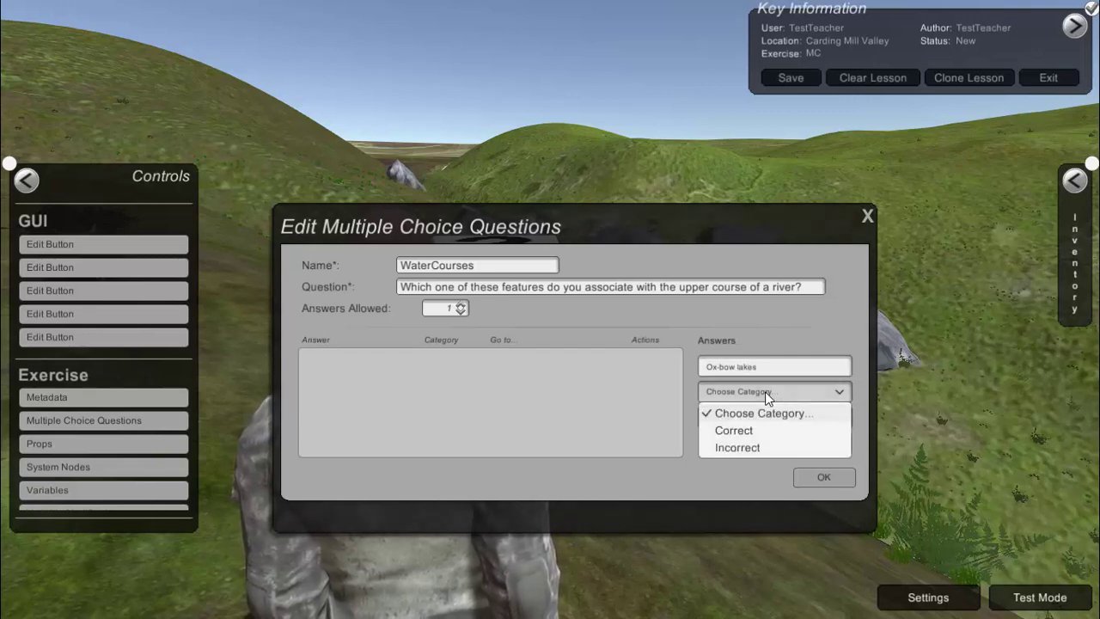
{"action": "left_click", "coordinate": [748, 448]}
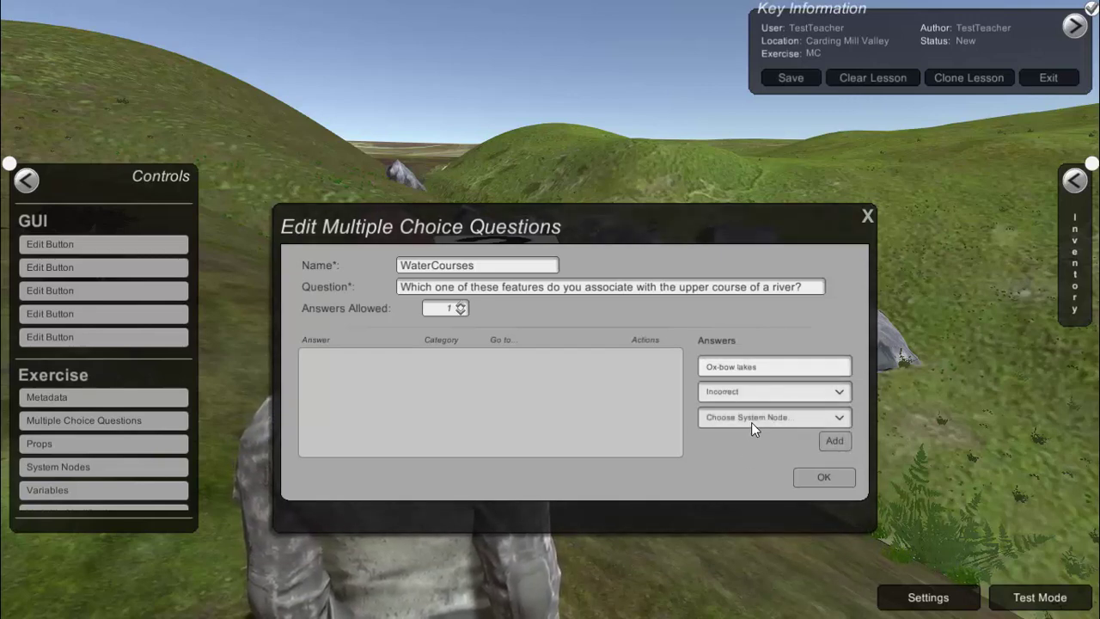
{"action": "left_click", "coordinate": [754, 418]}
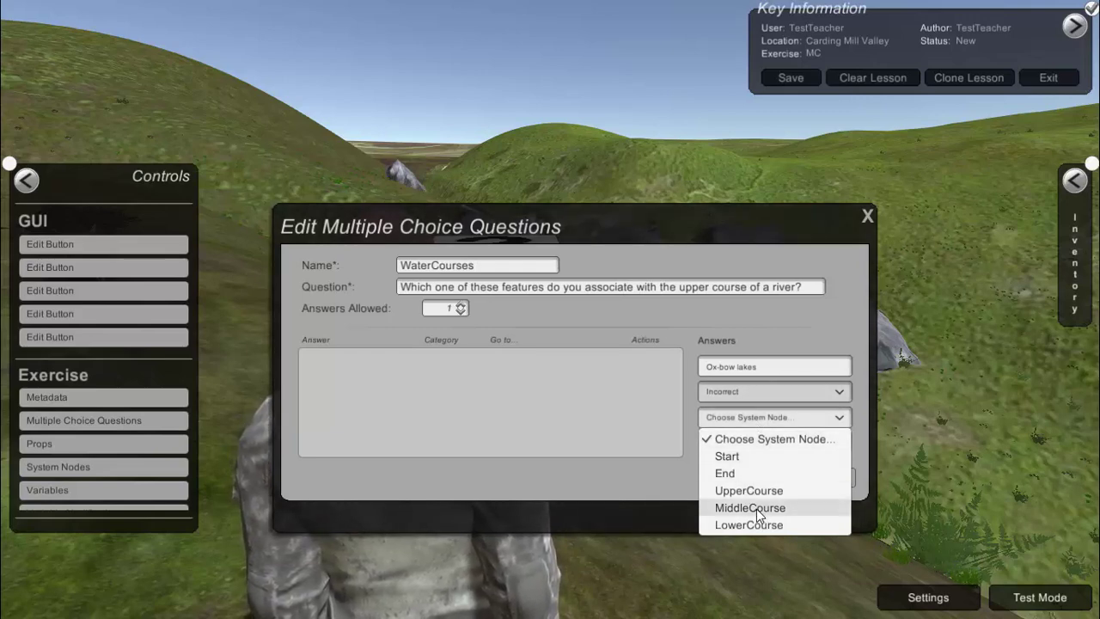
{"action": "left_click", "coordinate": [756, 509]}
{"action": "left_click", "coordinate": [837, 447]}
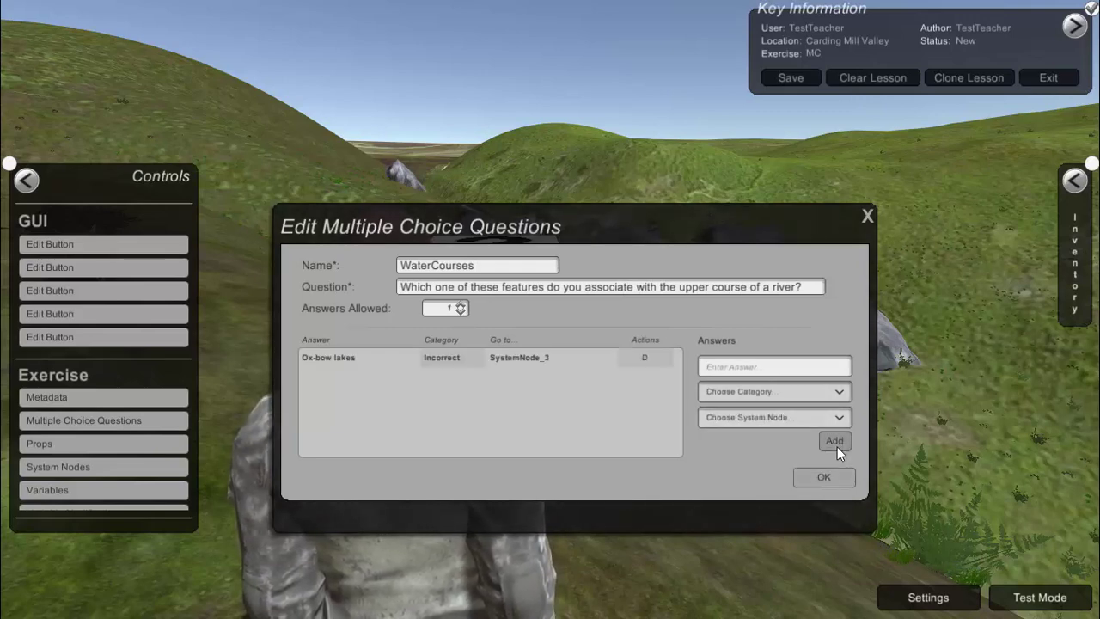
Step: Add Meanders as another incorrect answer linked to MiddleCourse
{"action": "left_click", "coordinate": [744, 366]}
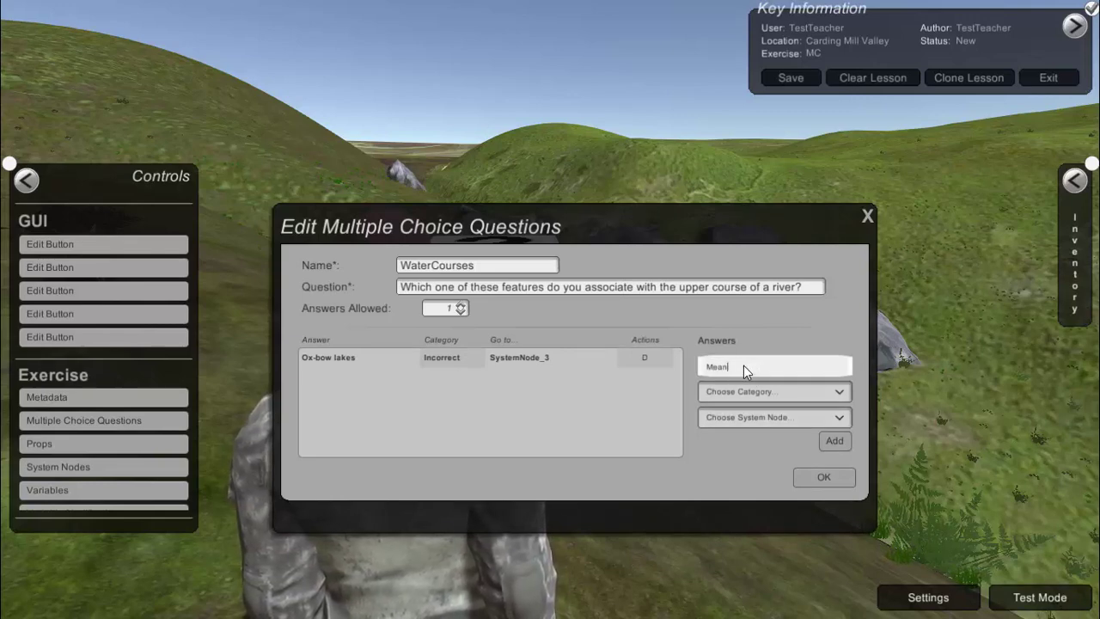
{"action": "left_click", "coordinate": [760, 395]}
{"action": "left_click", "coordinate": [749, 446]}
{"action": "left_click", "coordinate": [752, 420]}
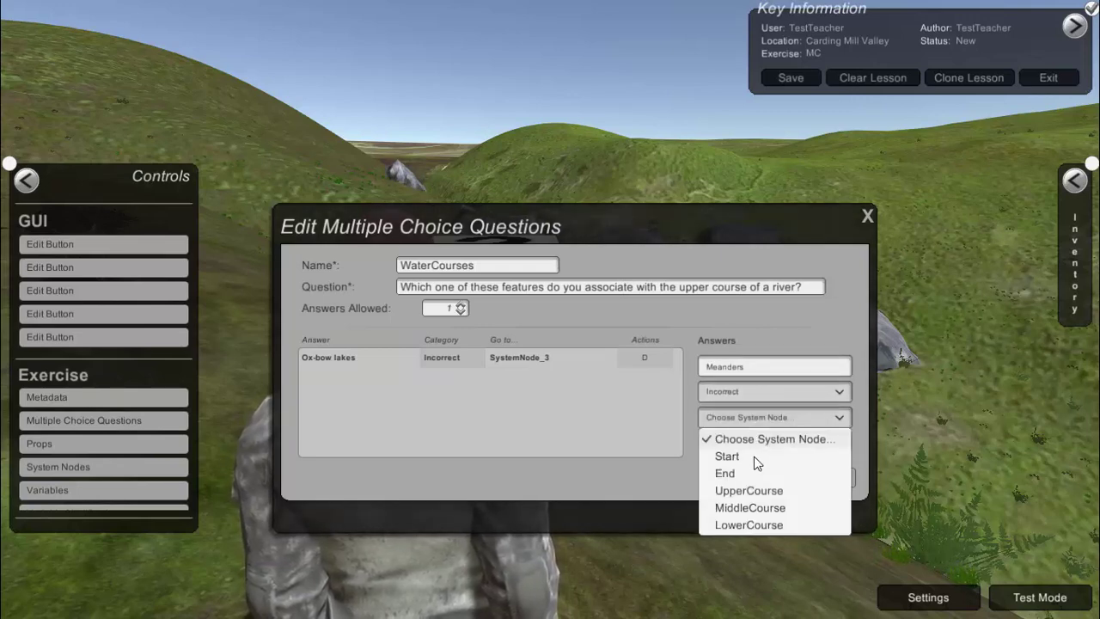
{"action": "left_click", "coordinate": [758, 505]}
{"action": "left_click", "coordinate": [830, 443]}
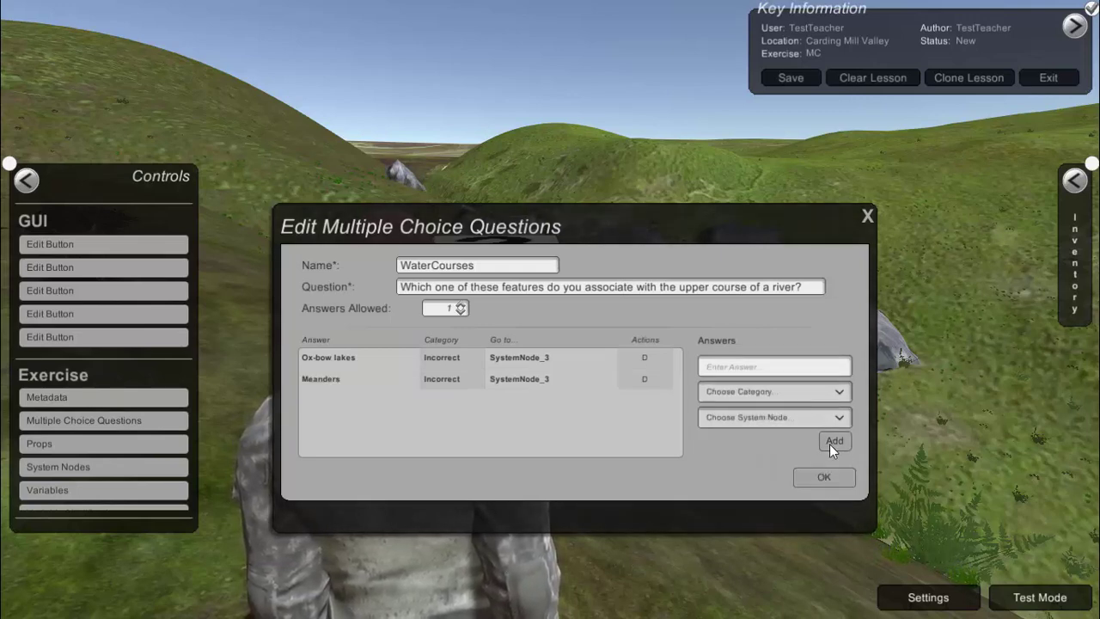
Step: Add Deltas as an incorrect answer linked to the LowerCourse node
{"action": "left_click", "coordinate": [720, 370]}
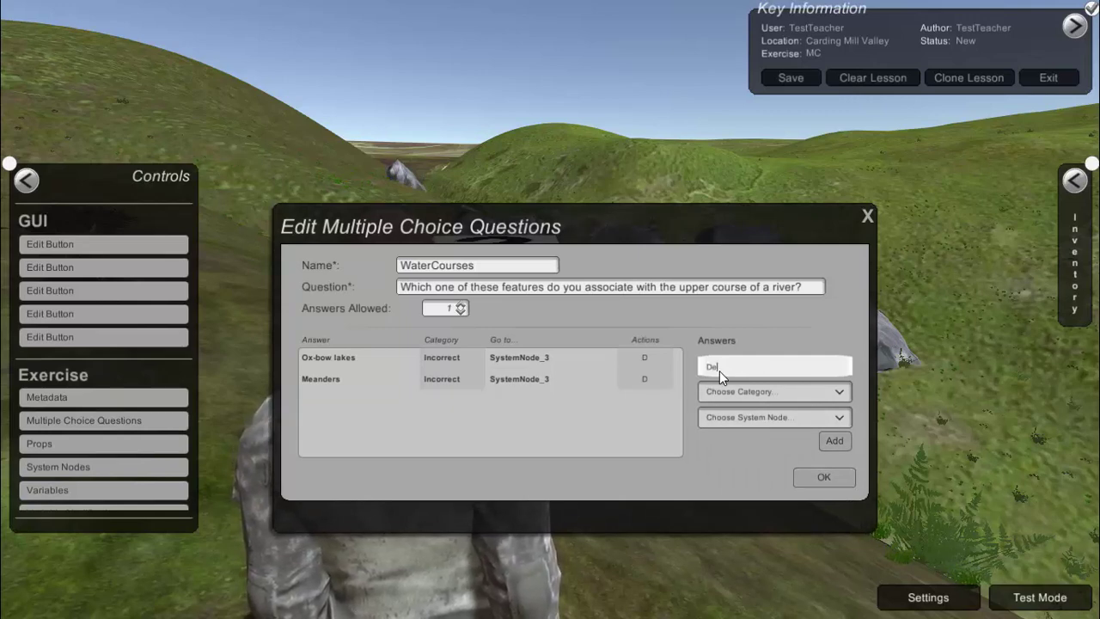
{"action": "type", "text": "Deltas"}
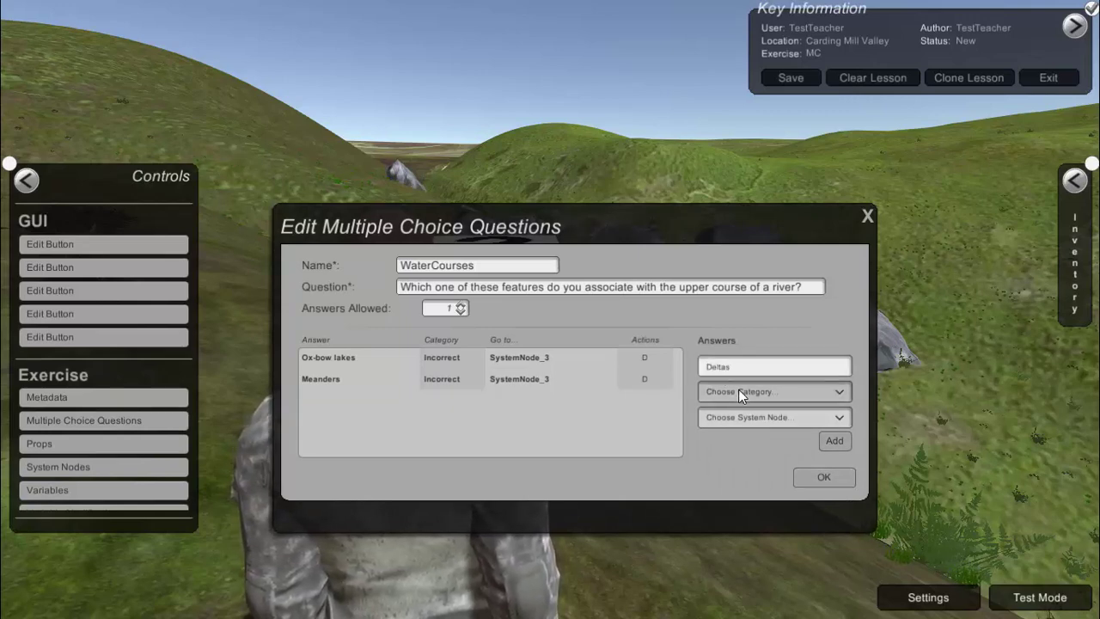
{"action": "left_click", "coordinate": [739, 391]}
{"action": "left_click", "coordinate": [738, 448]}
{"action": "left_click", "coordinate": [754, 419]}
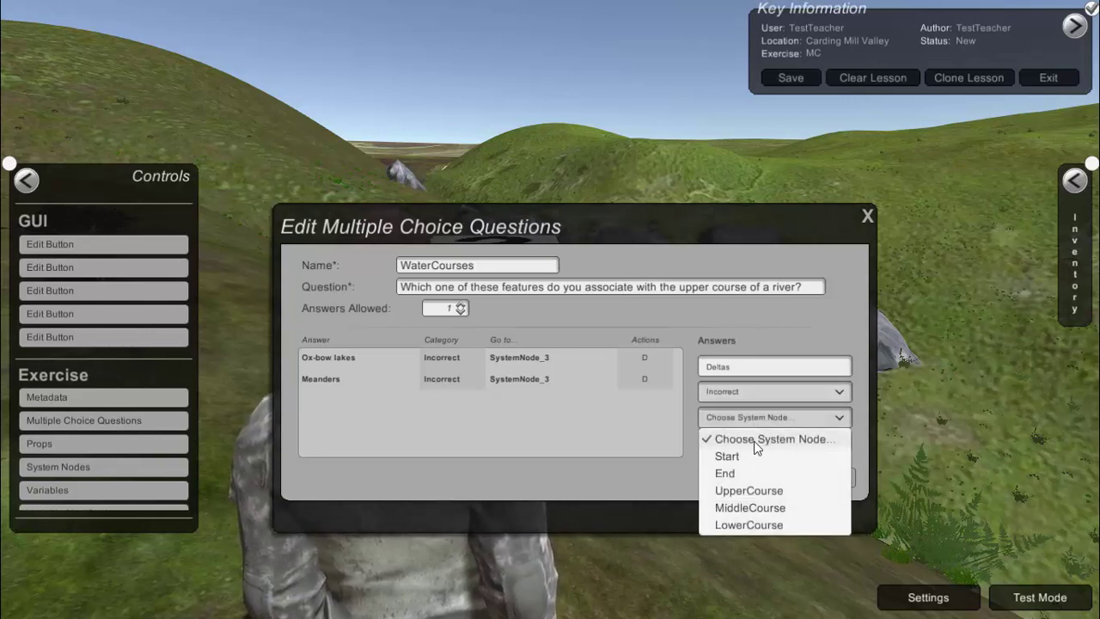
{"action": "left_click", "coordinate": [756, 524]}
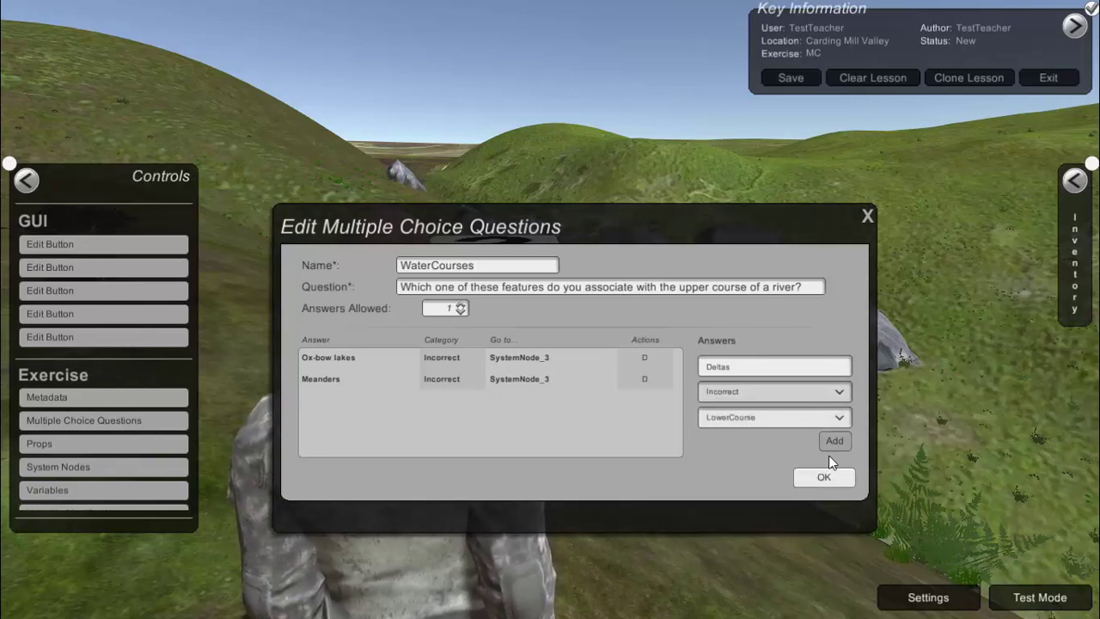
{"action": "left_click", "coordinate": [830, 441]}
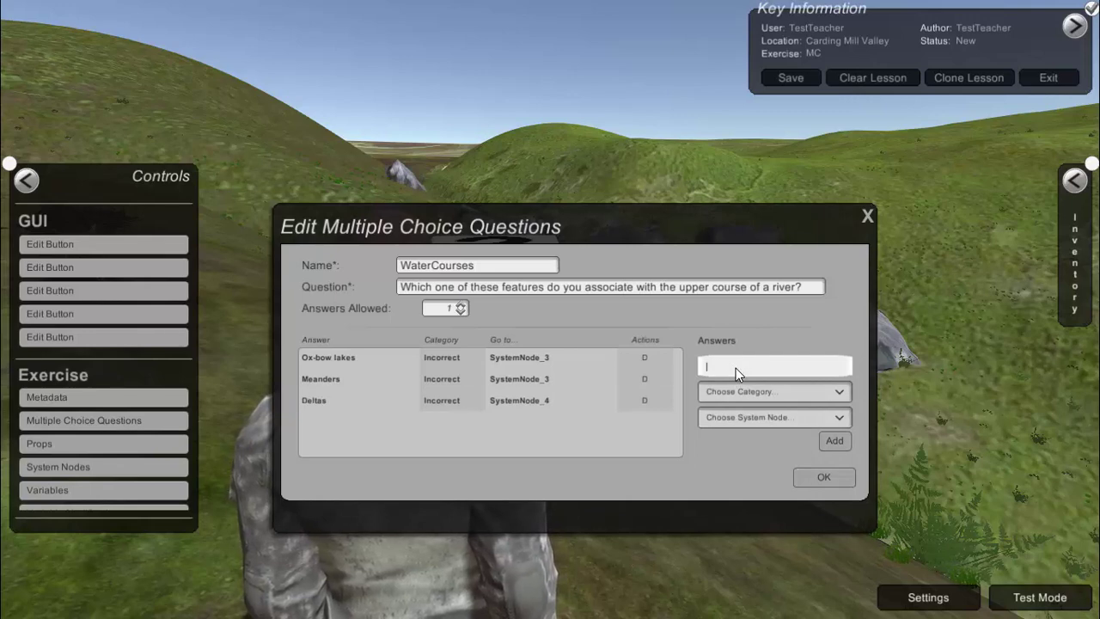
Step: Add Waterfalls as the correct answer linked to UpperCourse and finish the WaterCourses question
{"action": "type", "text": "Waterfalls"}
{"action": "left_click", "coordinate": [754, 392]}
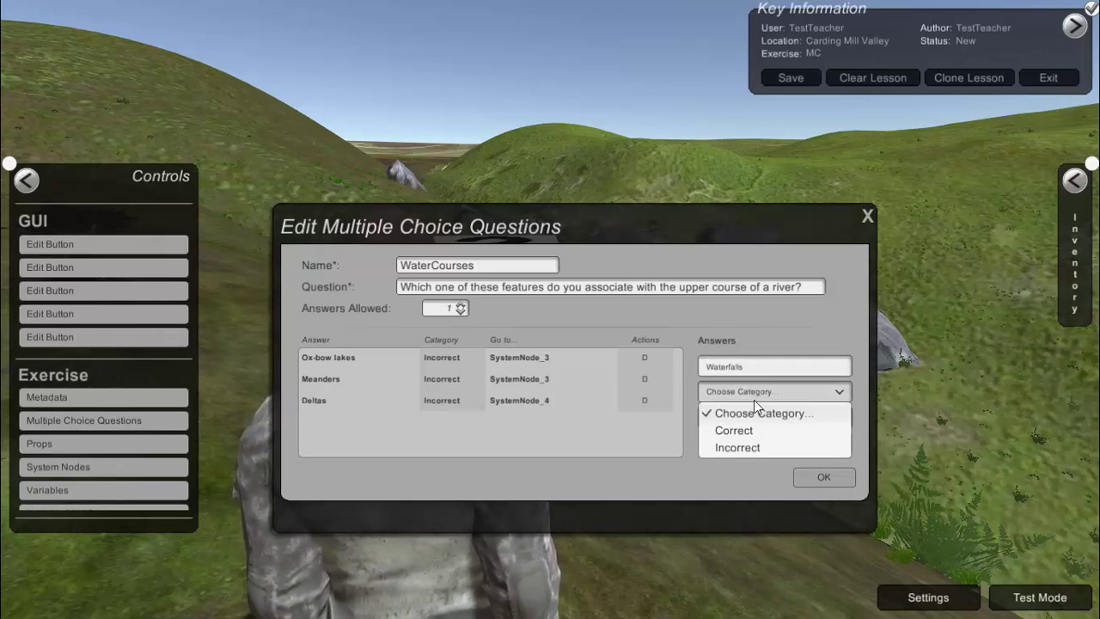
{"action": "left_click", "coordinate": [739, 430]}
{"action": "left_click", "coordinate": [819, 418]}
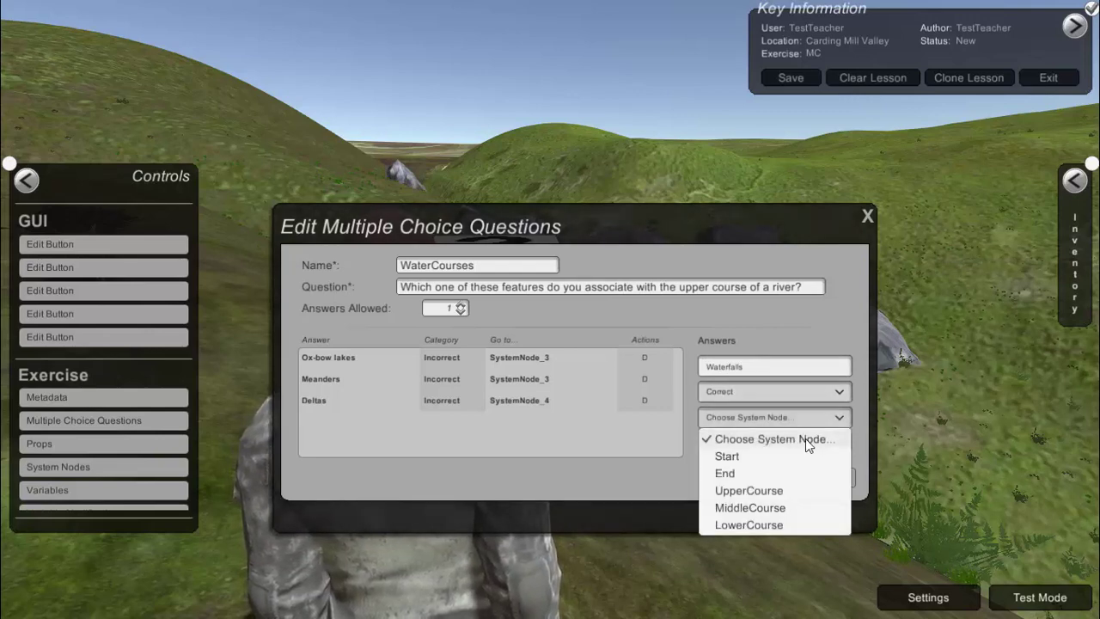
{"action": "left_click", "coordinate": [769, 491]}
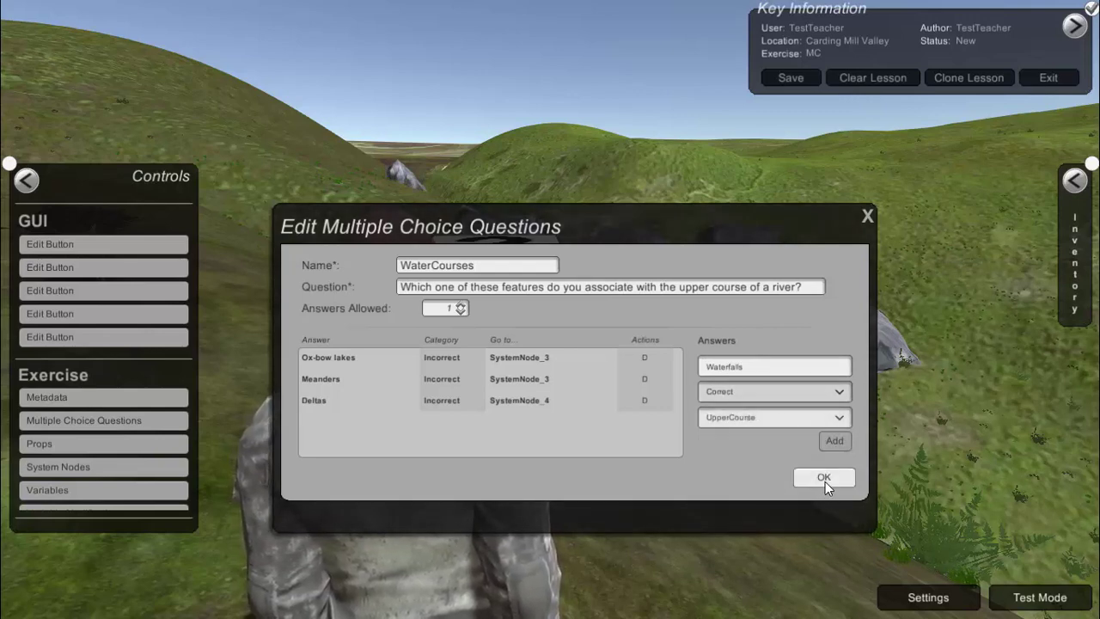
{"action": "left_click", "coordinate": [831, 440]}
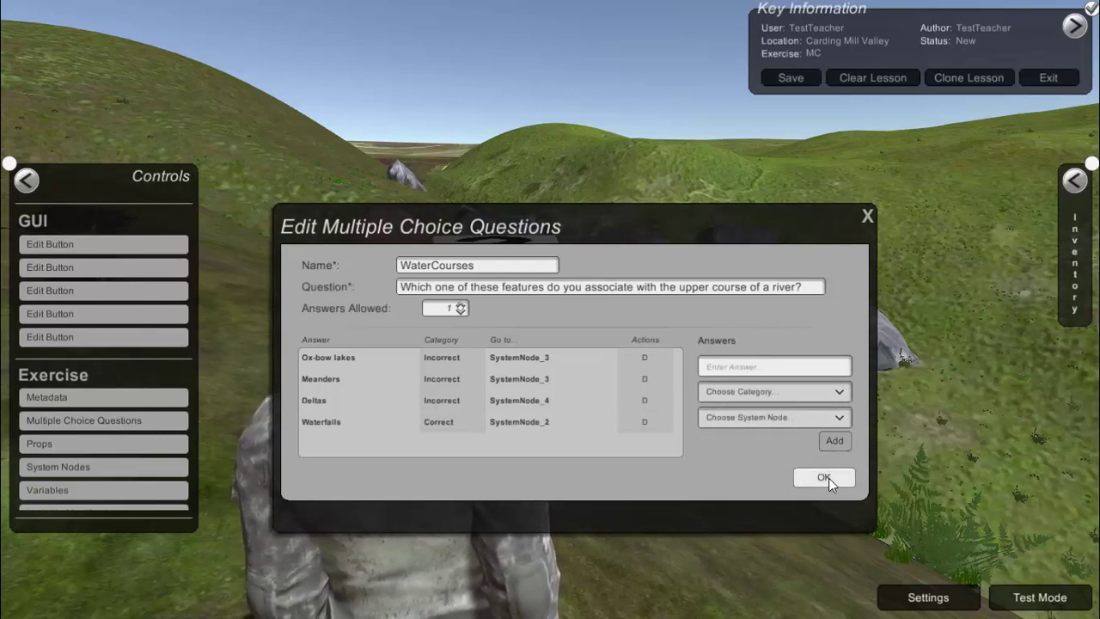
{"action": "left_click", "coordinate": [829, 478]}
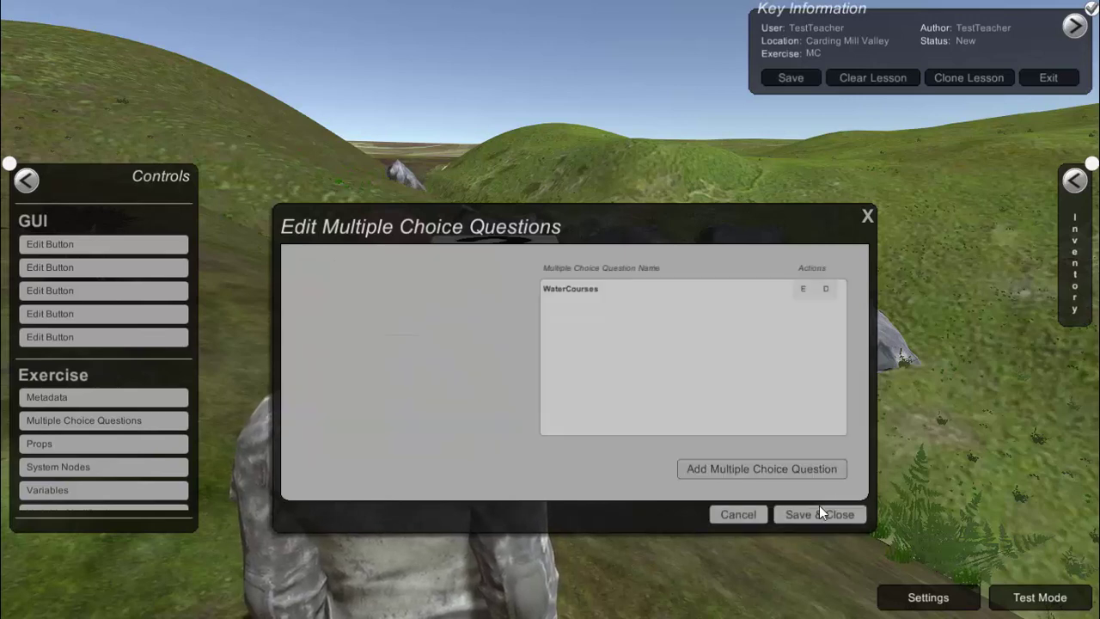
Step: Save the question list and add a new Touch action to the question-mark cube
{"action": "left_click", "coordinate": [820, 515]}
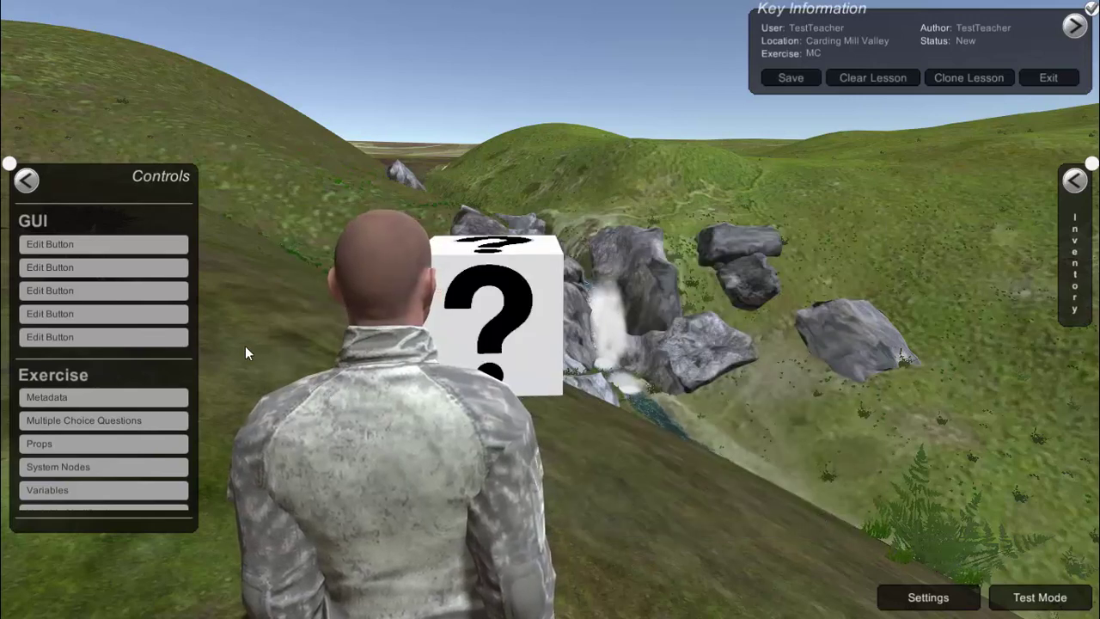
{"action": "left_click", "coordinate": [531, 316]}
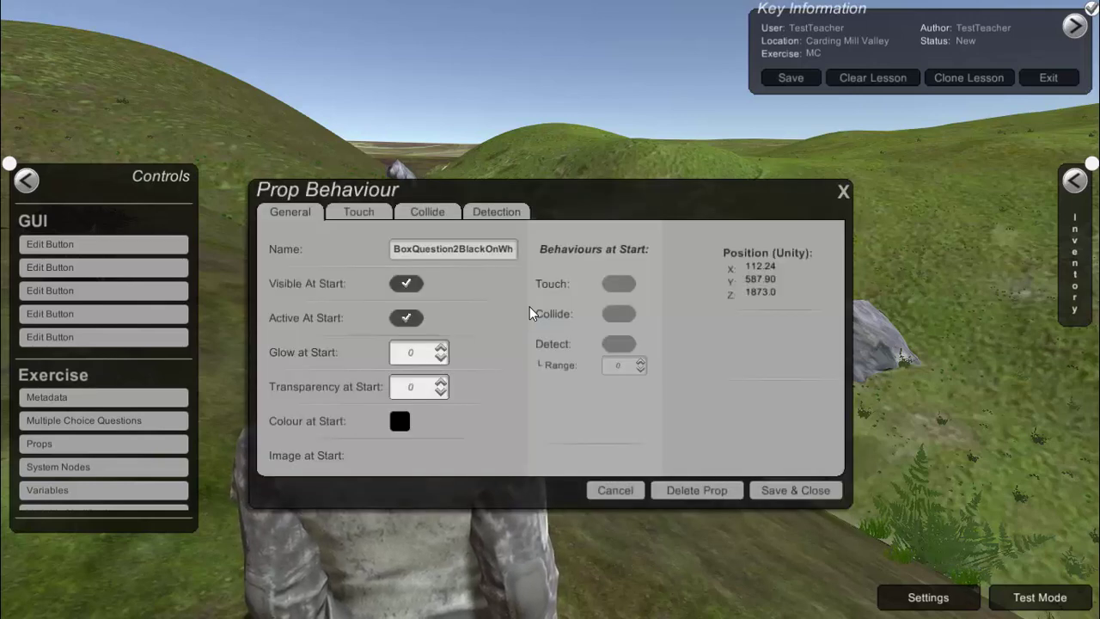
{"action": "left_click", "coordinate": [373, 211]}
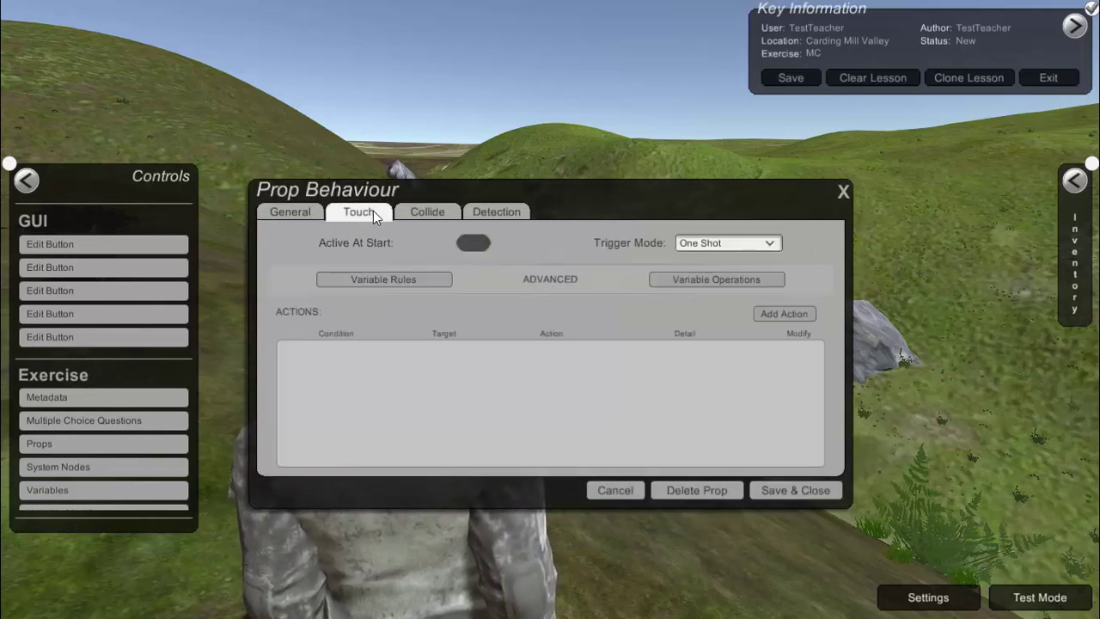
{"action": "left_click", "coordinate": [801, 315]}
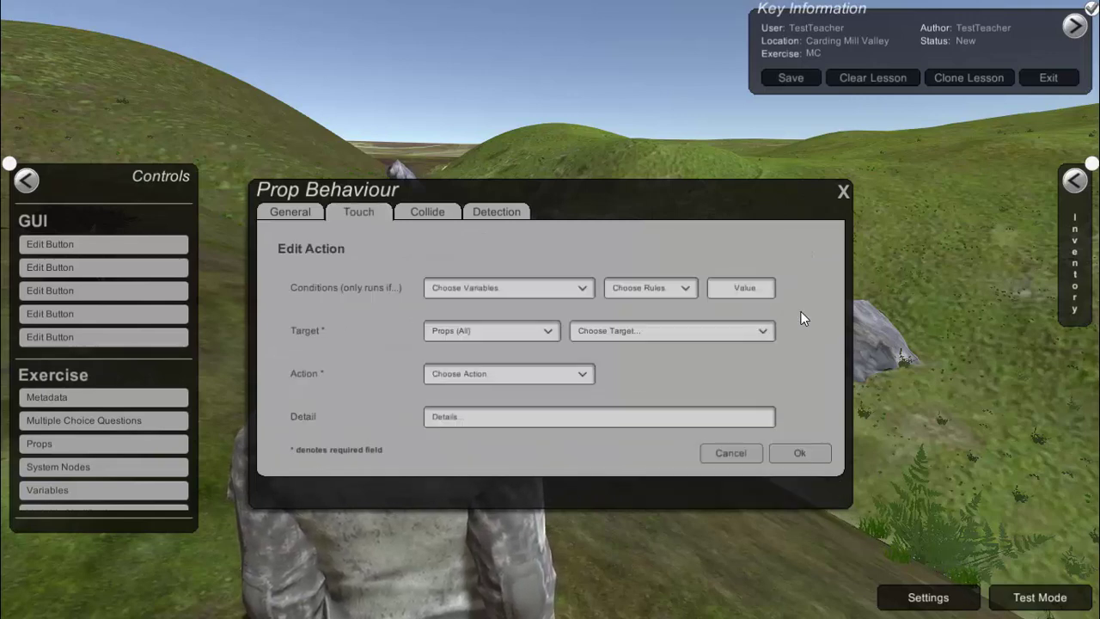
Step: Target the WaterCourses multiple-choice question with the Touch action and save the cube's behaviour
{"action": "left_click", "coordinate": [533, 333]}
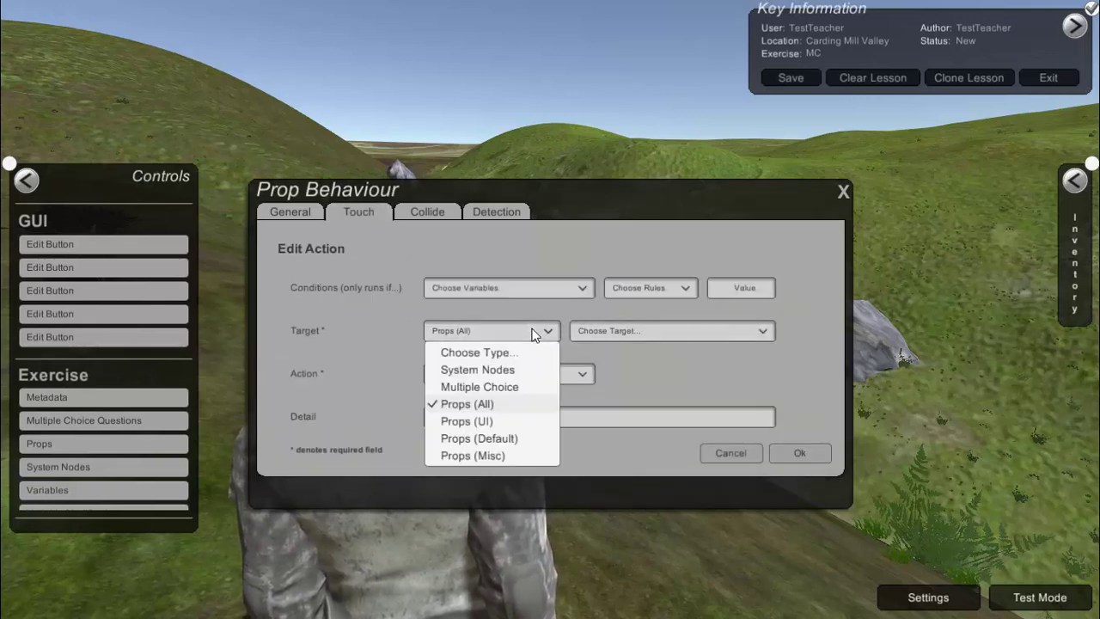
{"action": "left_click", "coordinate": [494, 387]}
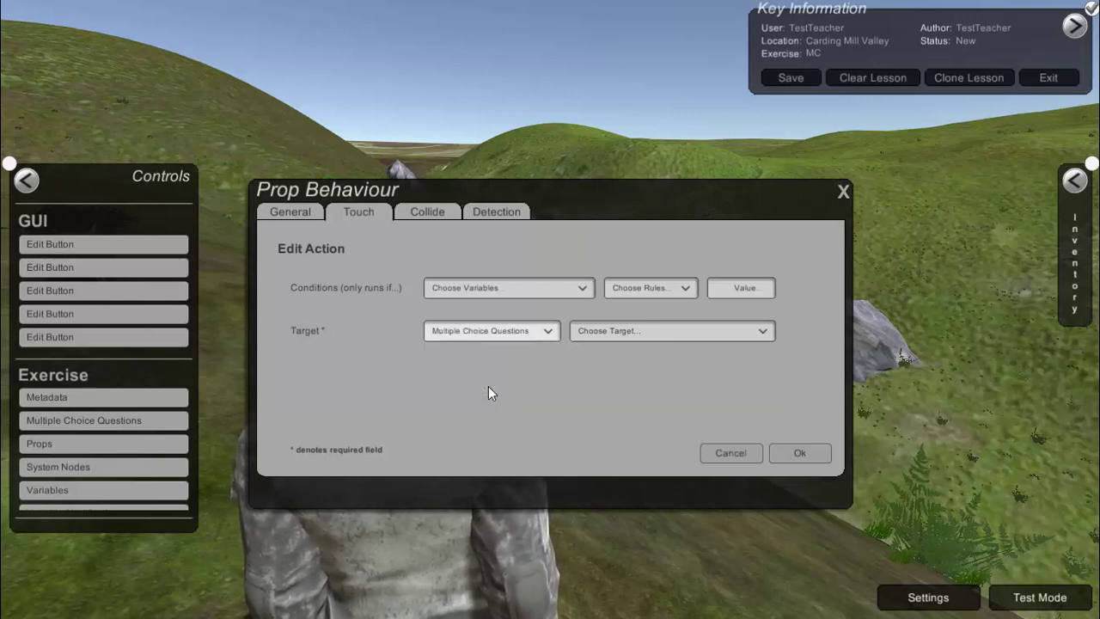
{"action": "left_click", "coordinate": [646, 333]}
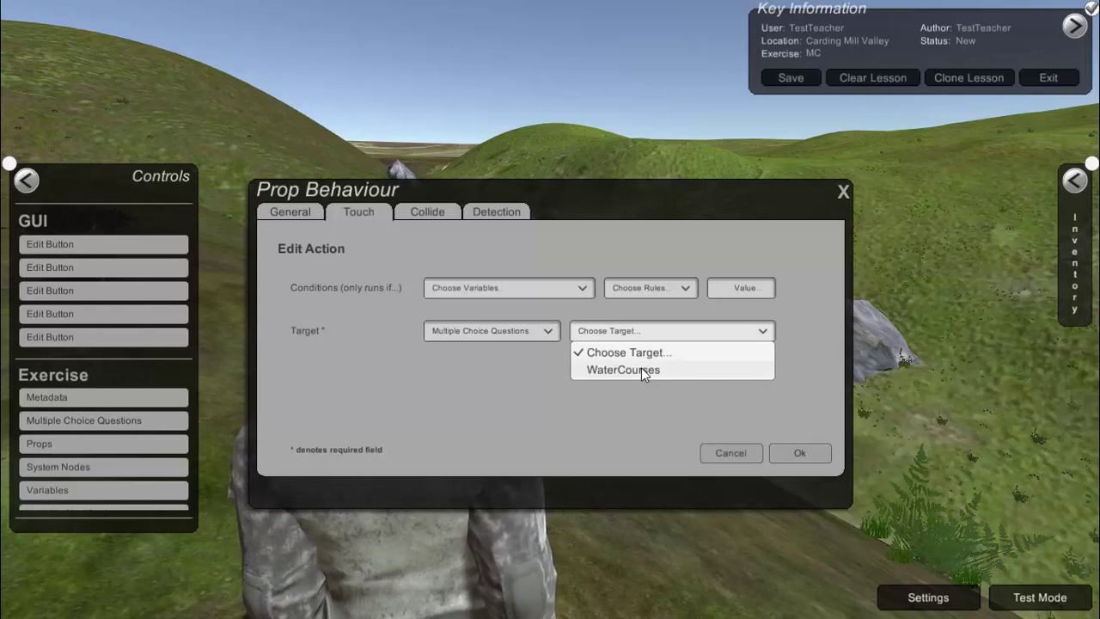
{"action": "left_click", "coordinate": [642, 370]}
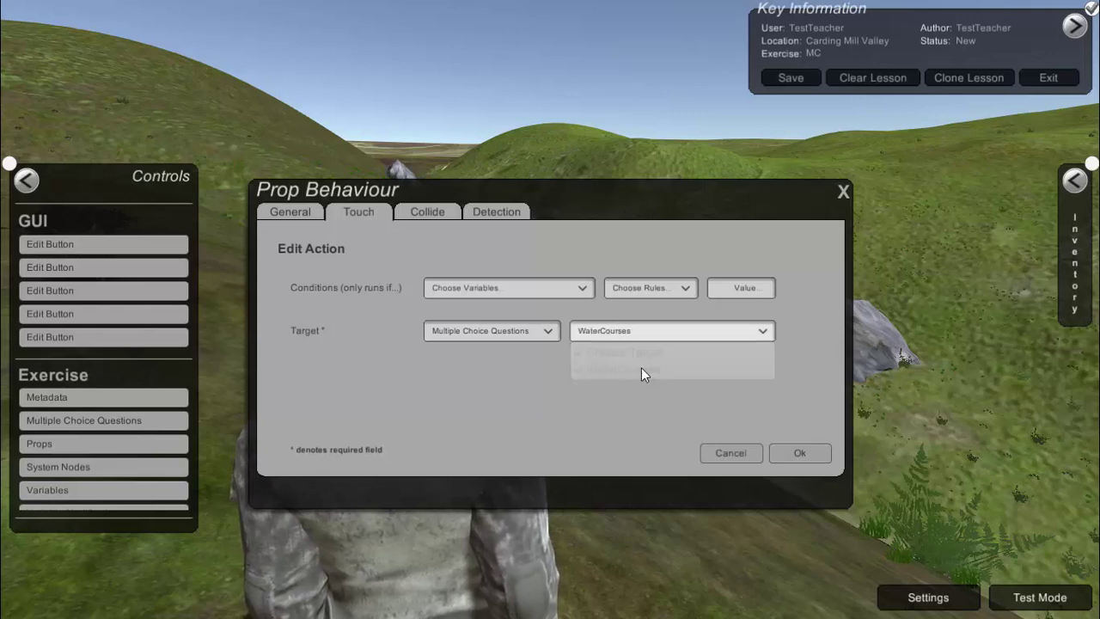
{"action": "left_click", "coordinate": [806, 452]}
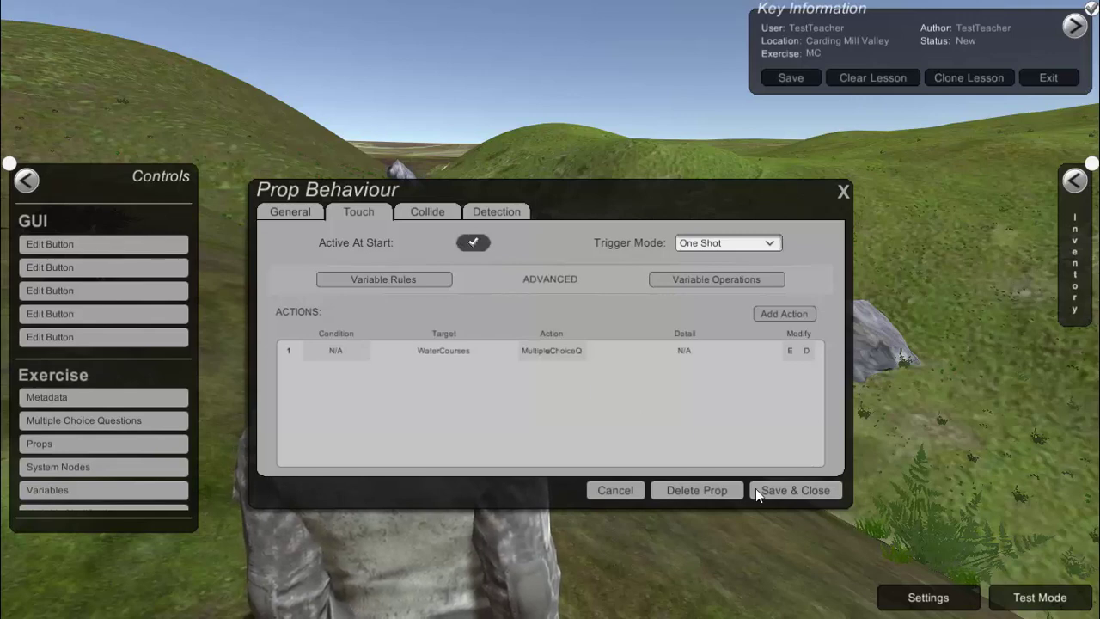
{"action": "left_click", "coordinate": [786, 490]}
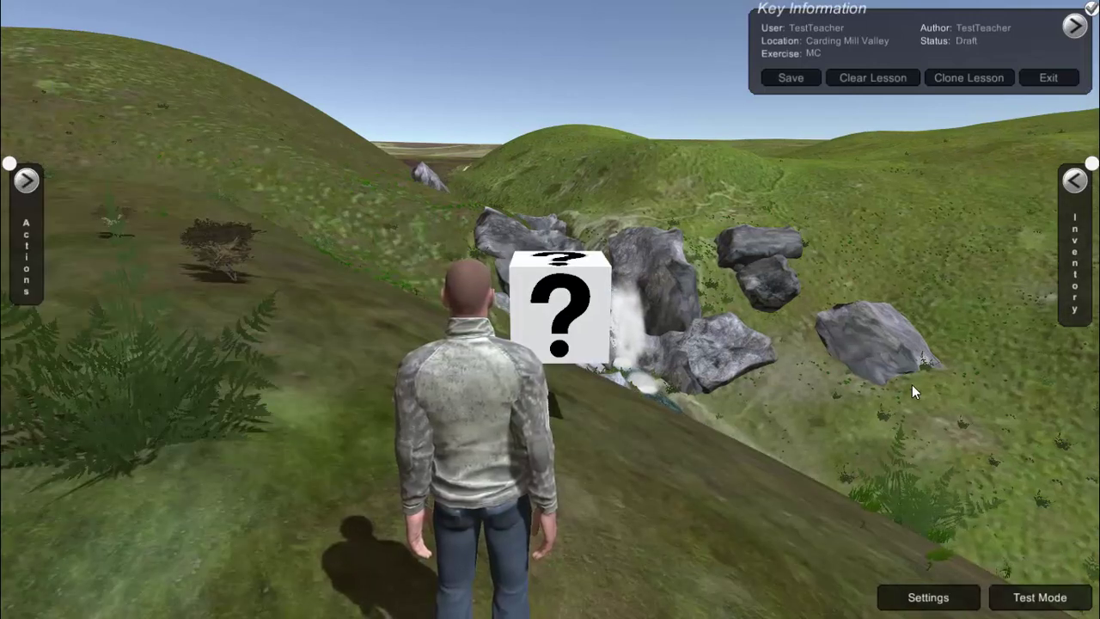
Step: Begin a test run, touch the question-mark cube and submit Ox-bow lakes as the answer
{"action": "left_click", "coordinate": [1041, 598]}
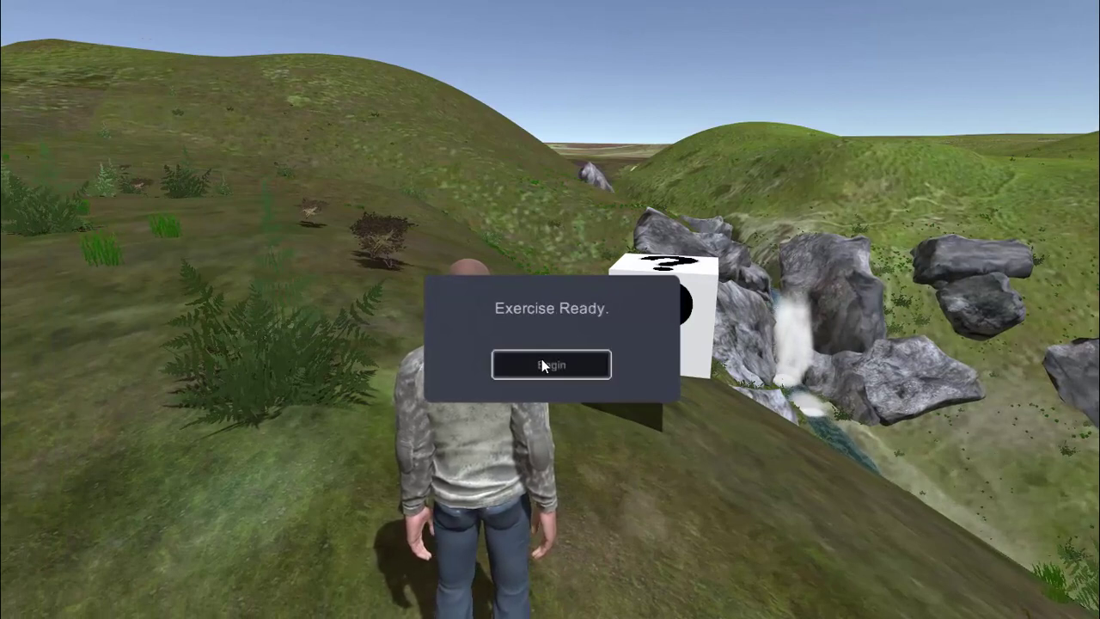
{"action": "left_click", "coordinate": [540, 357]}
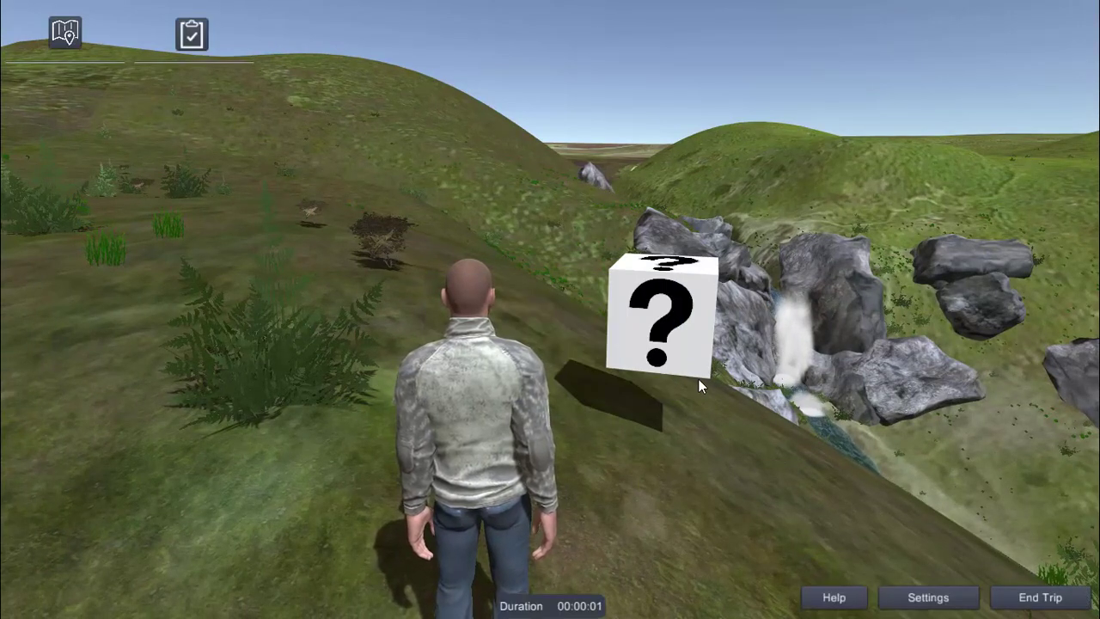
{"action": "key", "text": "Right"}
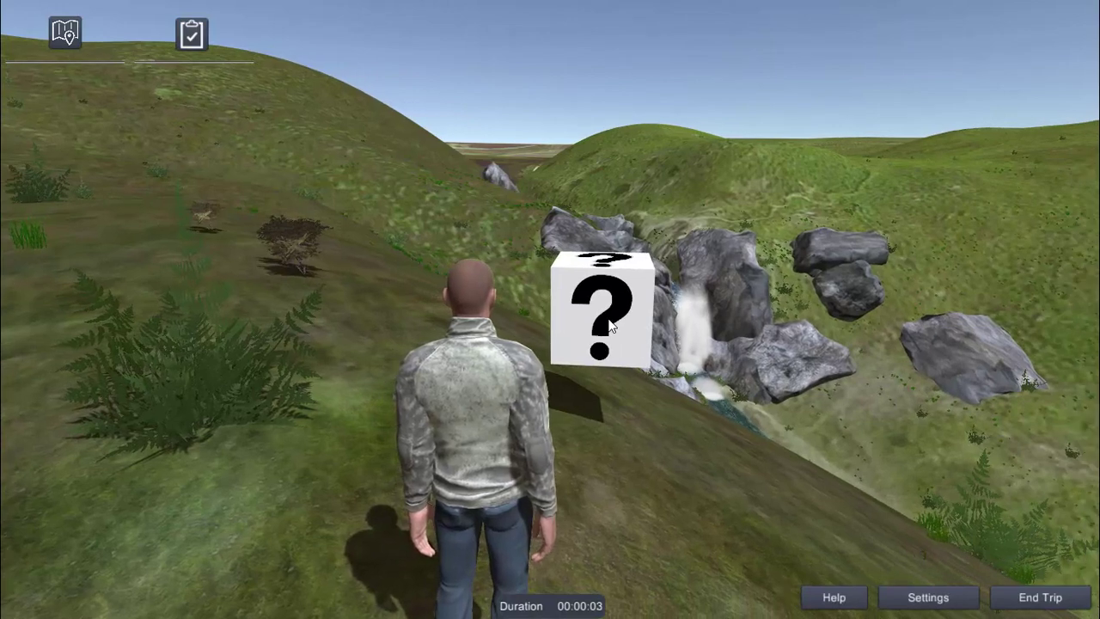
{"action": "left_click", "coordinate": [610, 326]}
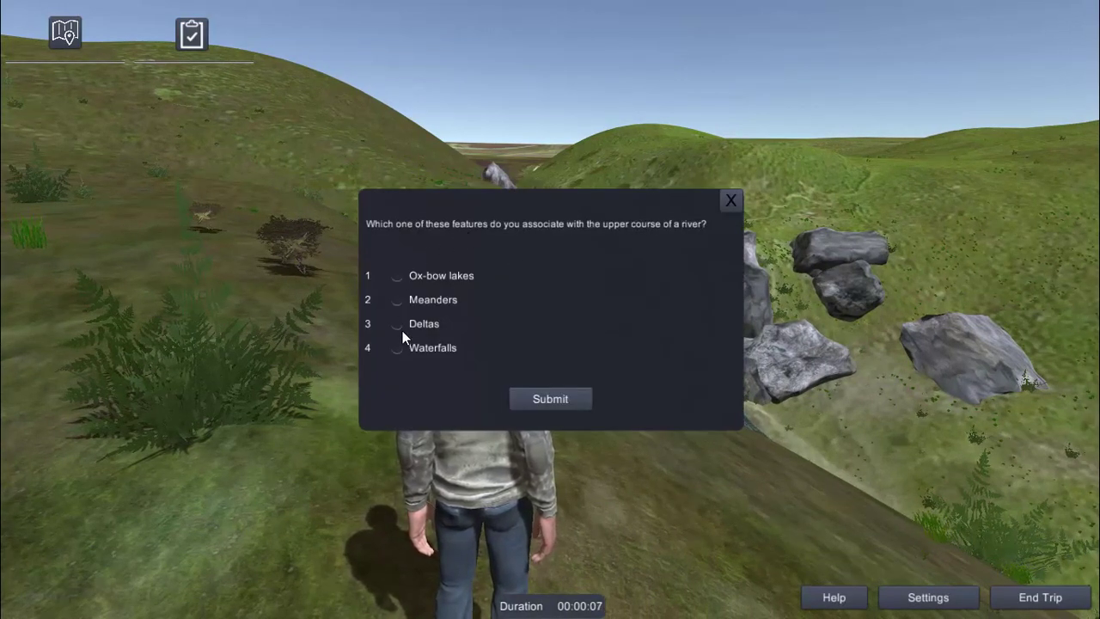
{"action": "left_click", "coordinate": [396, 275]}
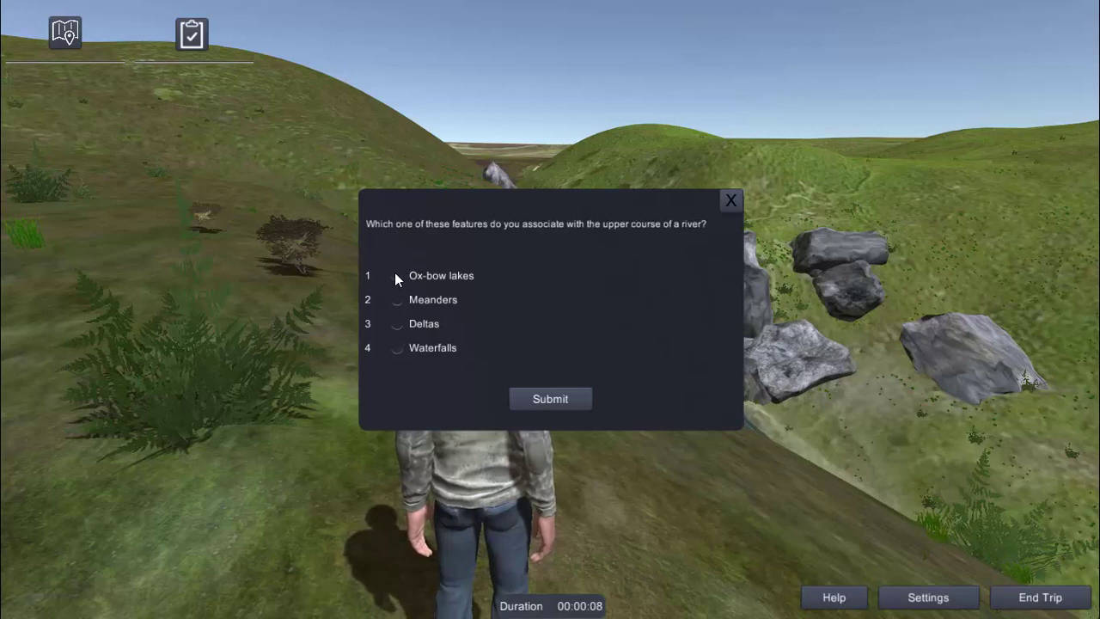
{"action": "left_click", "coordinate": [548, 400]}
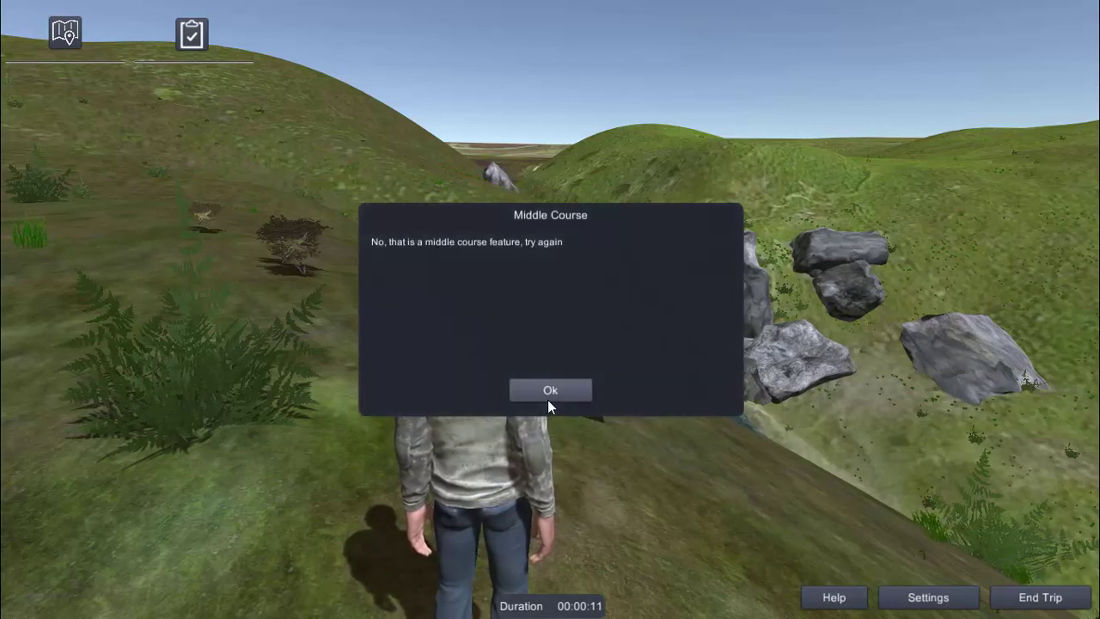
Step: Answer the question again with Deltas and dismiss the Lower Course feedback
{"action": "left_click", "coordinate": [550, 394]}
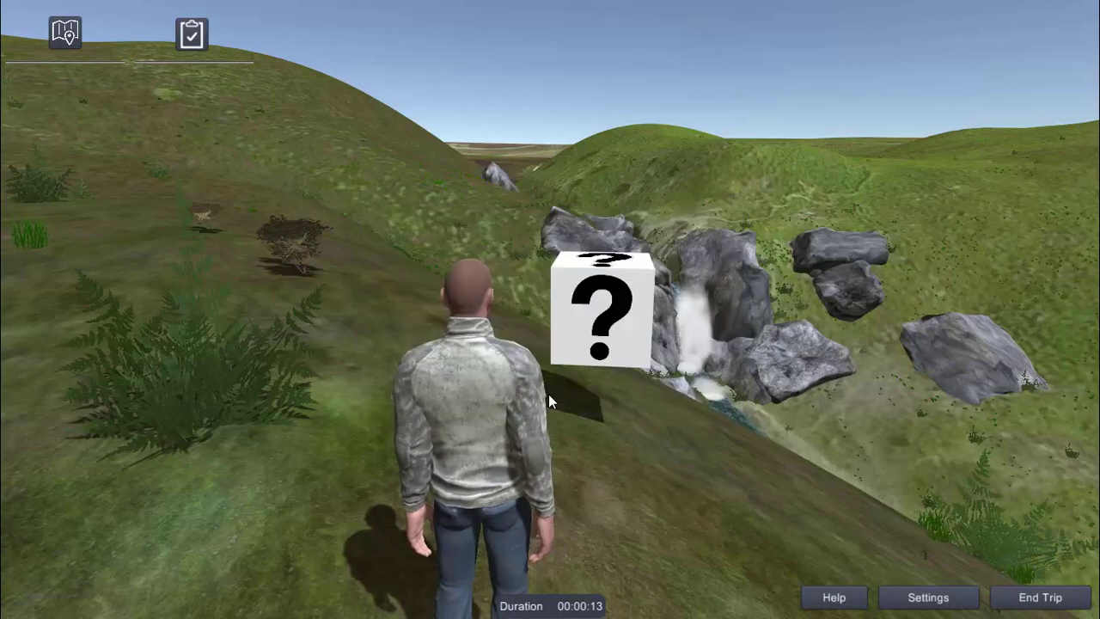
{"action": "left_click", "coordinate": [603, 331]}
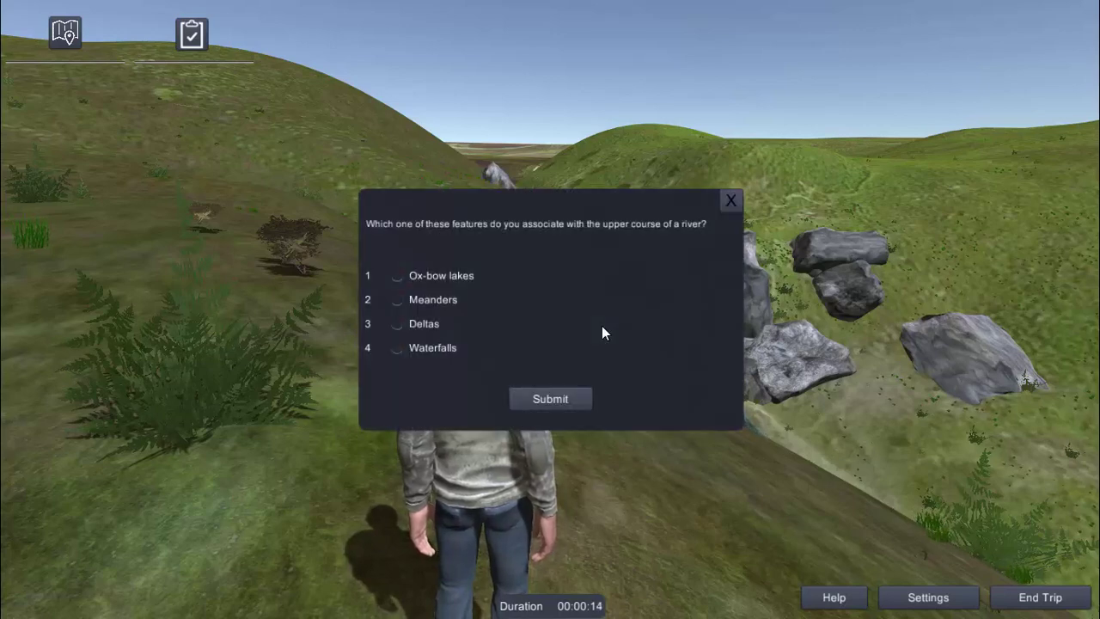
{"action": "left_click", "coordinate": [412, 324]}
{"action": "left_click", "coordinate": [536, 398]}
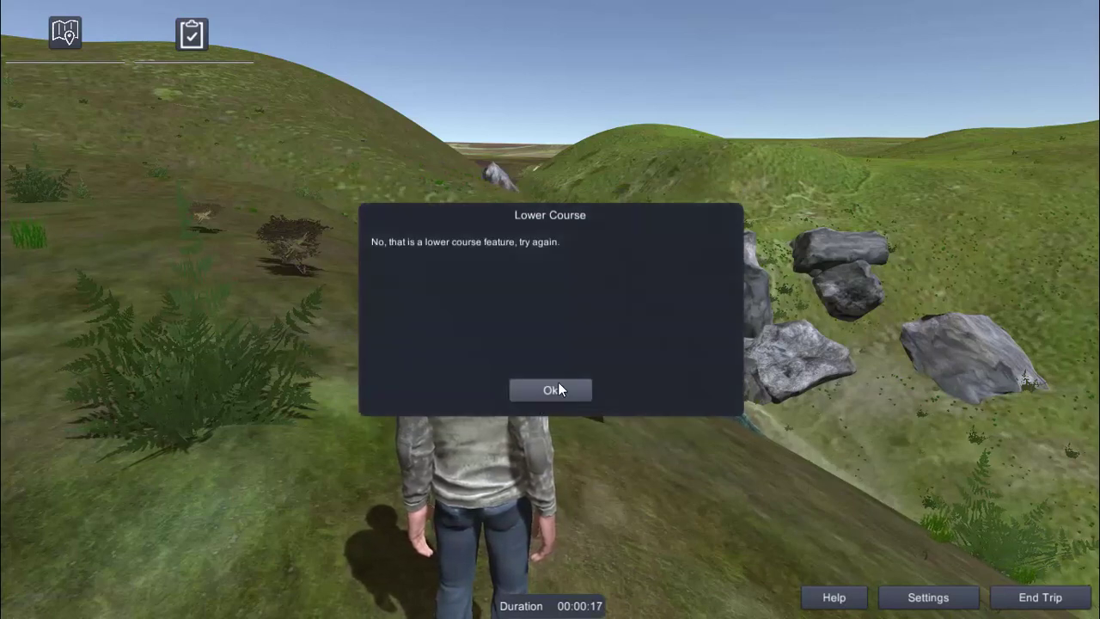
{"action": "left_click", "coordinate": [557, 390]}
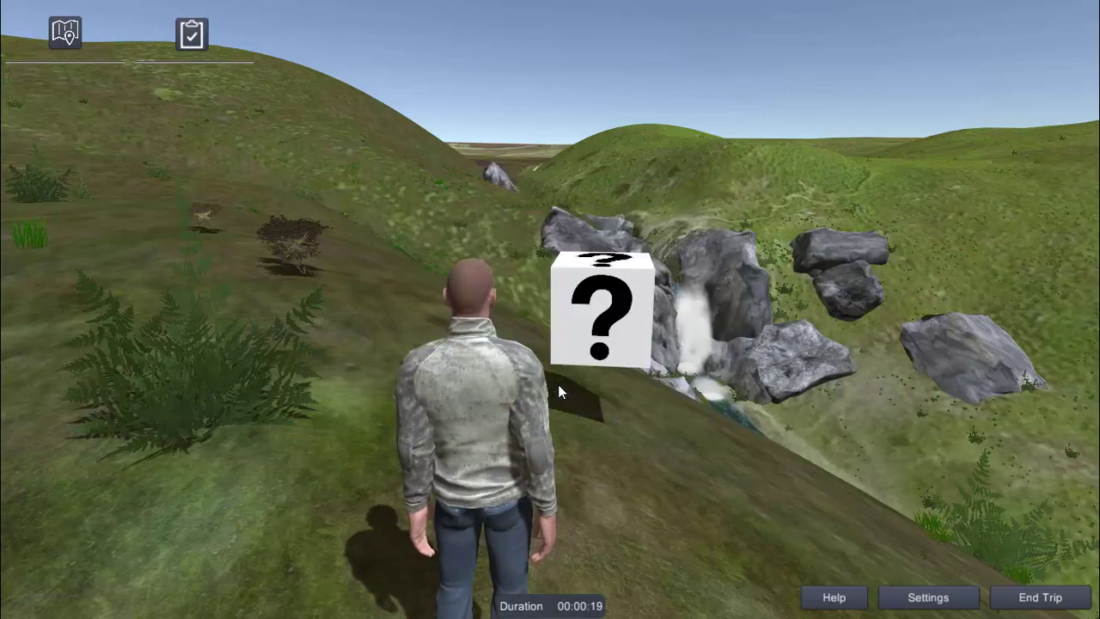
Step: Answer with Waterfalls and dismiss the Upper Course correct-answer feedback
{"action": "left_click", "coordinate": [585, 341]}
{"action": "left_click", "coordinate": [443, 349]}
{"action": "left_click", "coordinate": [537, 398]}
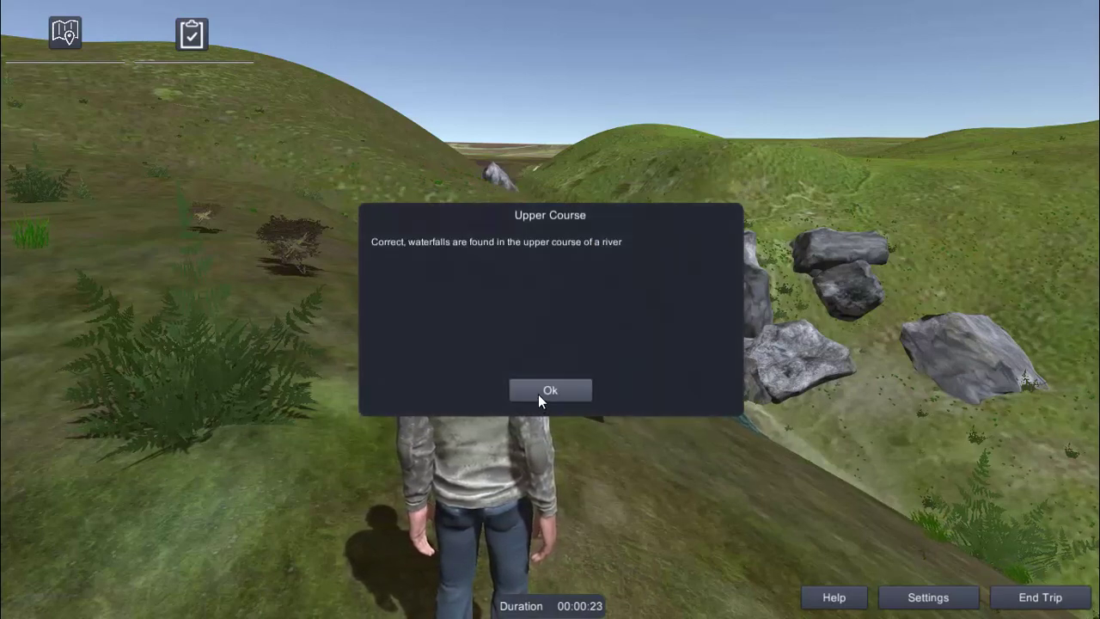
{"action": "left_click", "coordinate": [542, 390]}
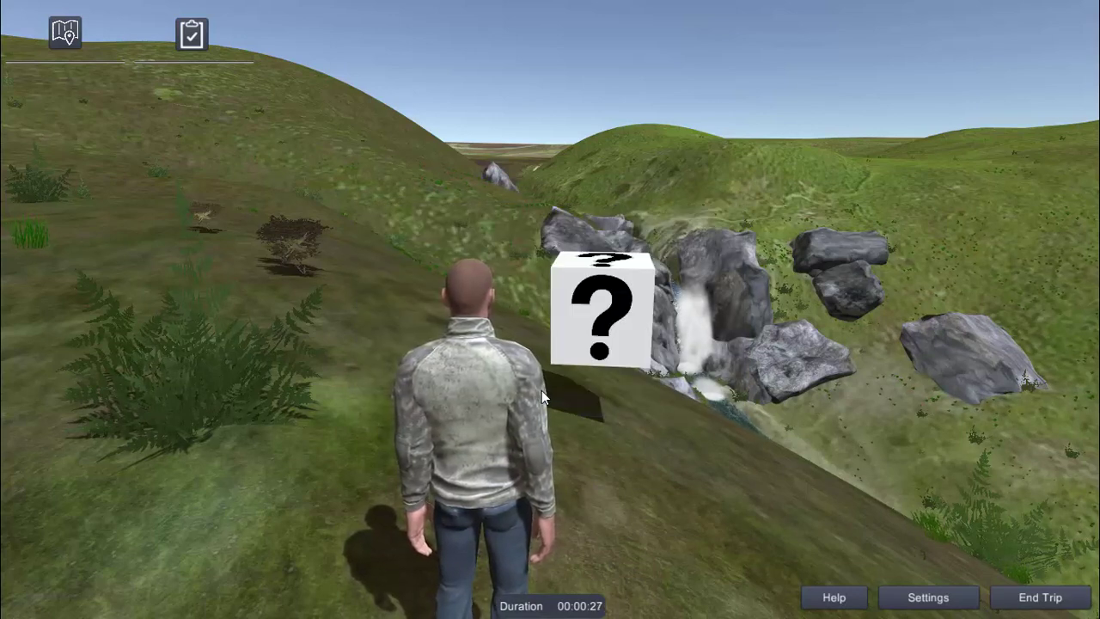
Step: End the test trip and expand the lesson's Controls panel
{"action": "left_click", "coordinate": [1043, 598]}
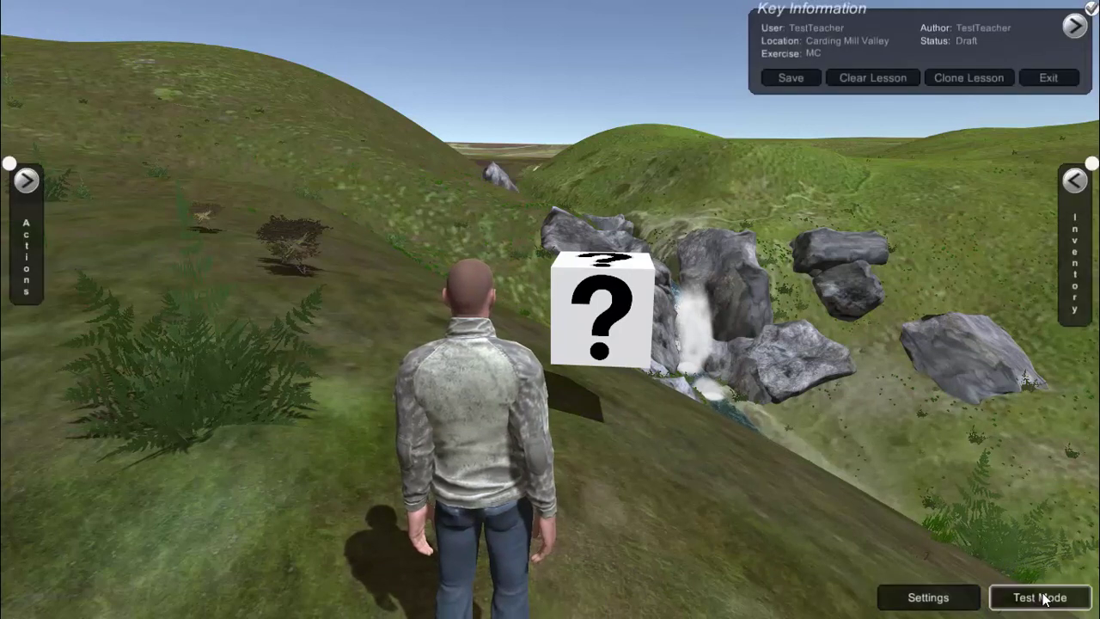
{"action": "left_click", "coordinate": [27, 182]}
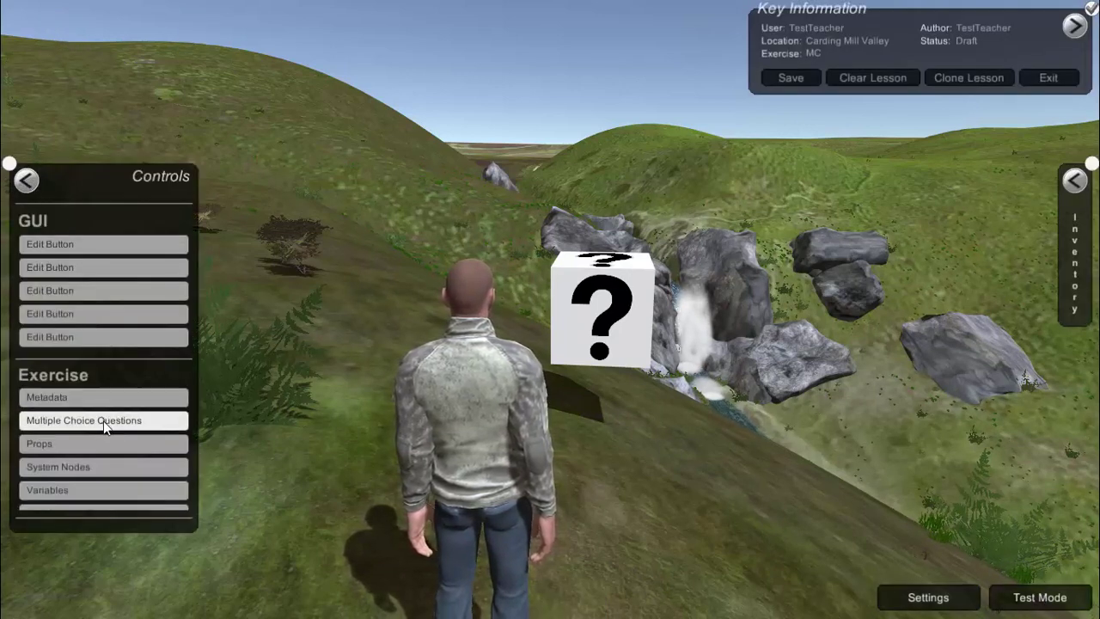